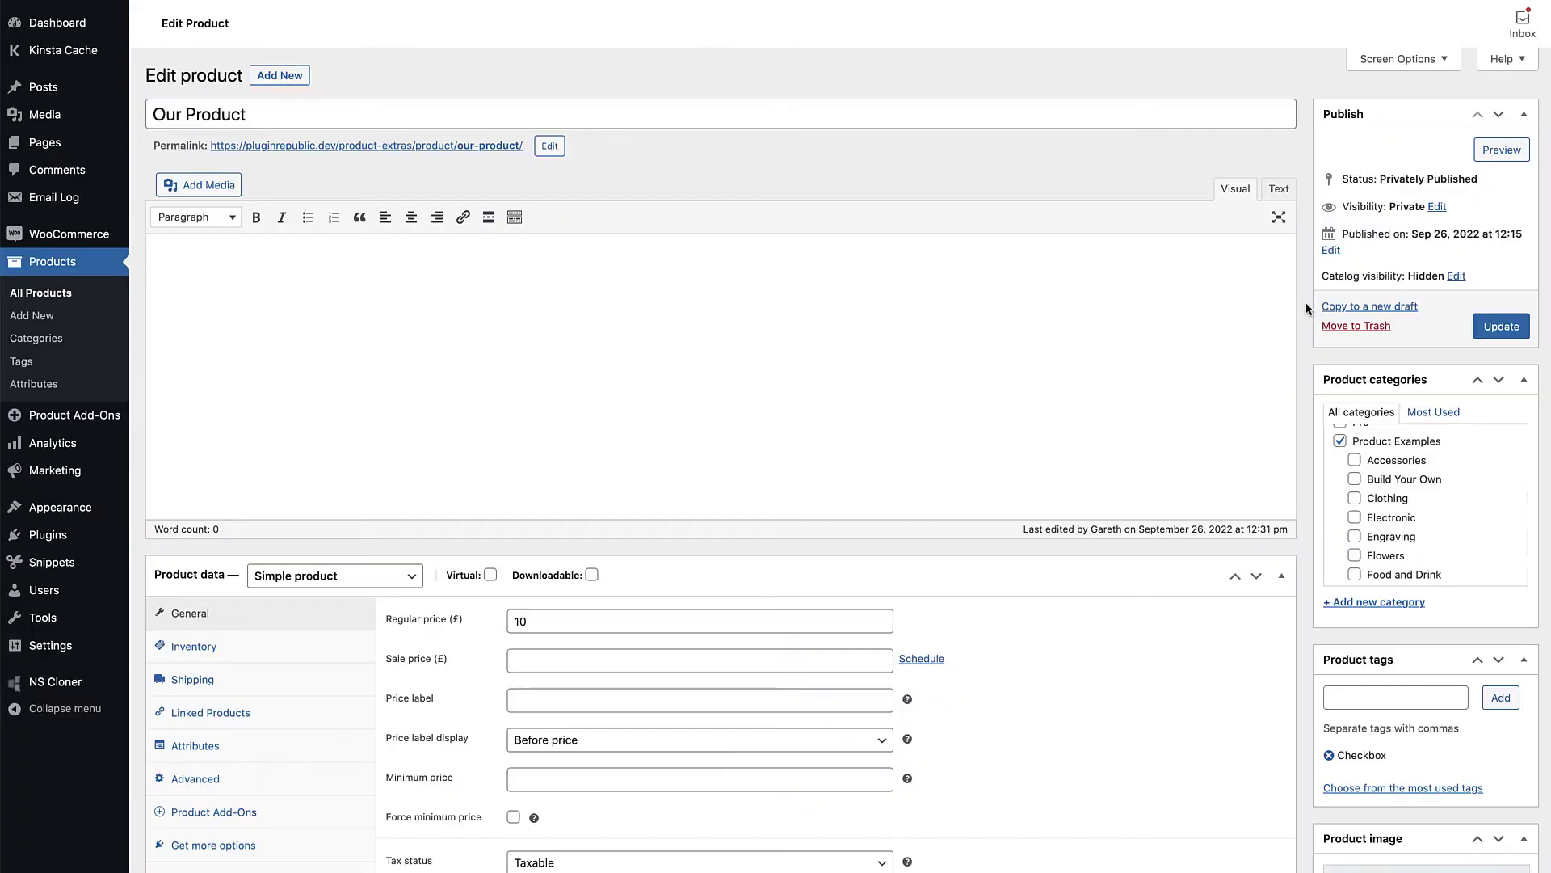
scroll(1307, 309, down, 3)
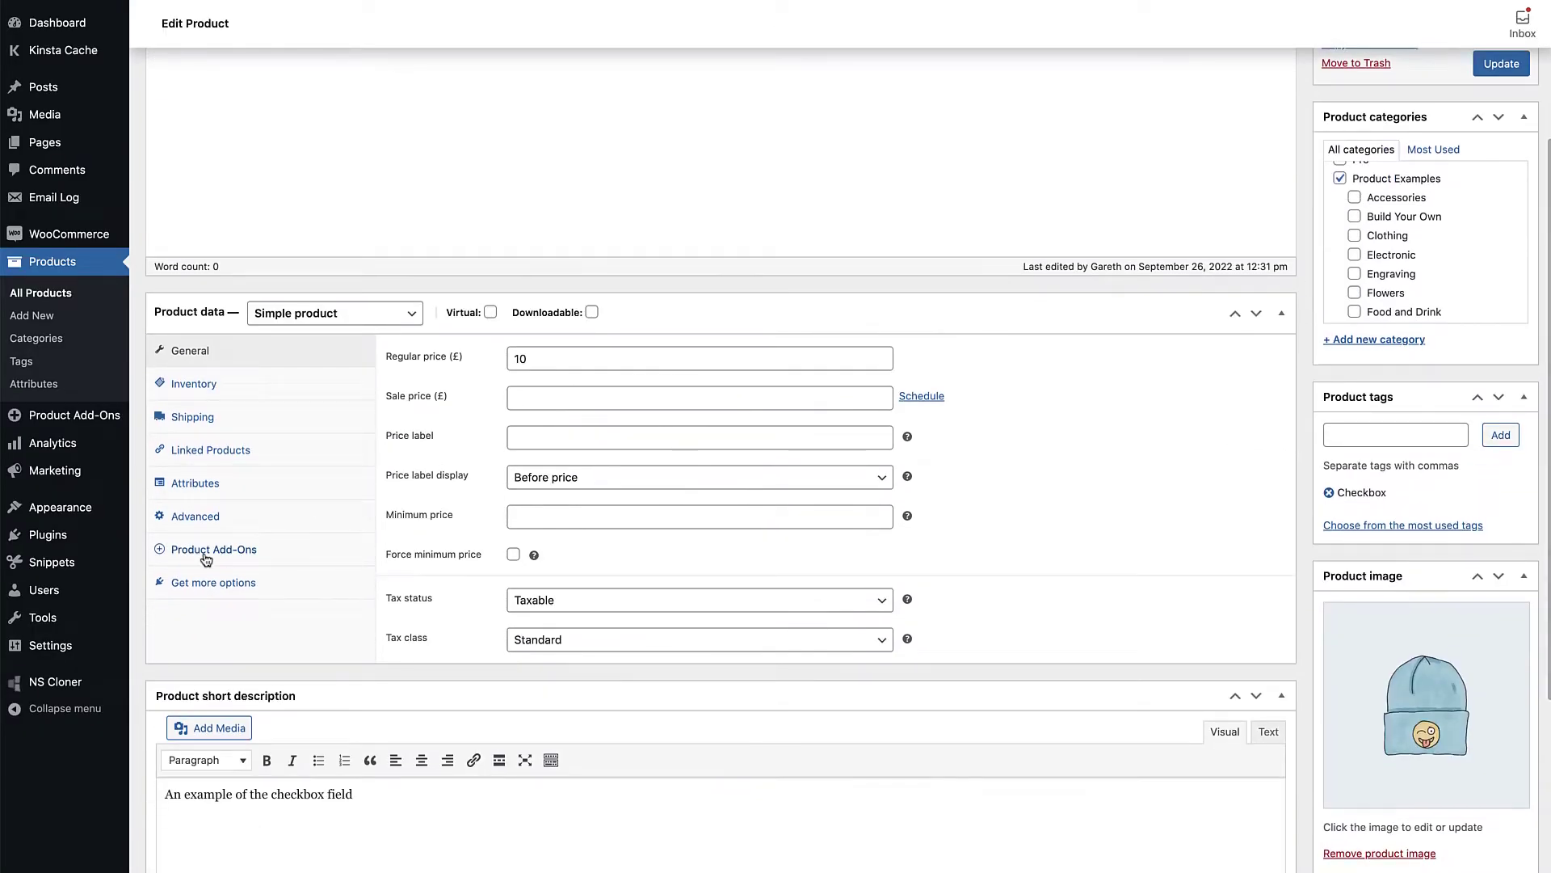
Show the Product Add-Ons section of Our Product's product data.
click(196, 552)
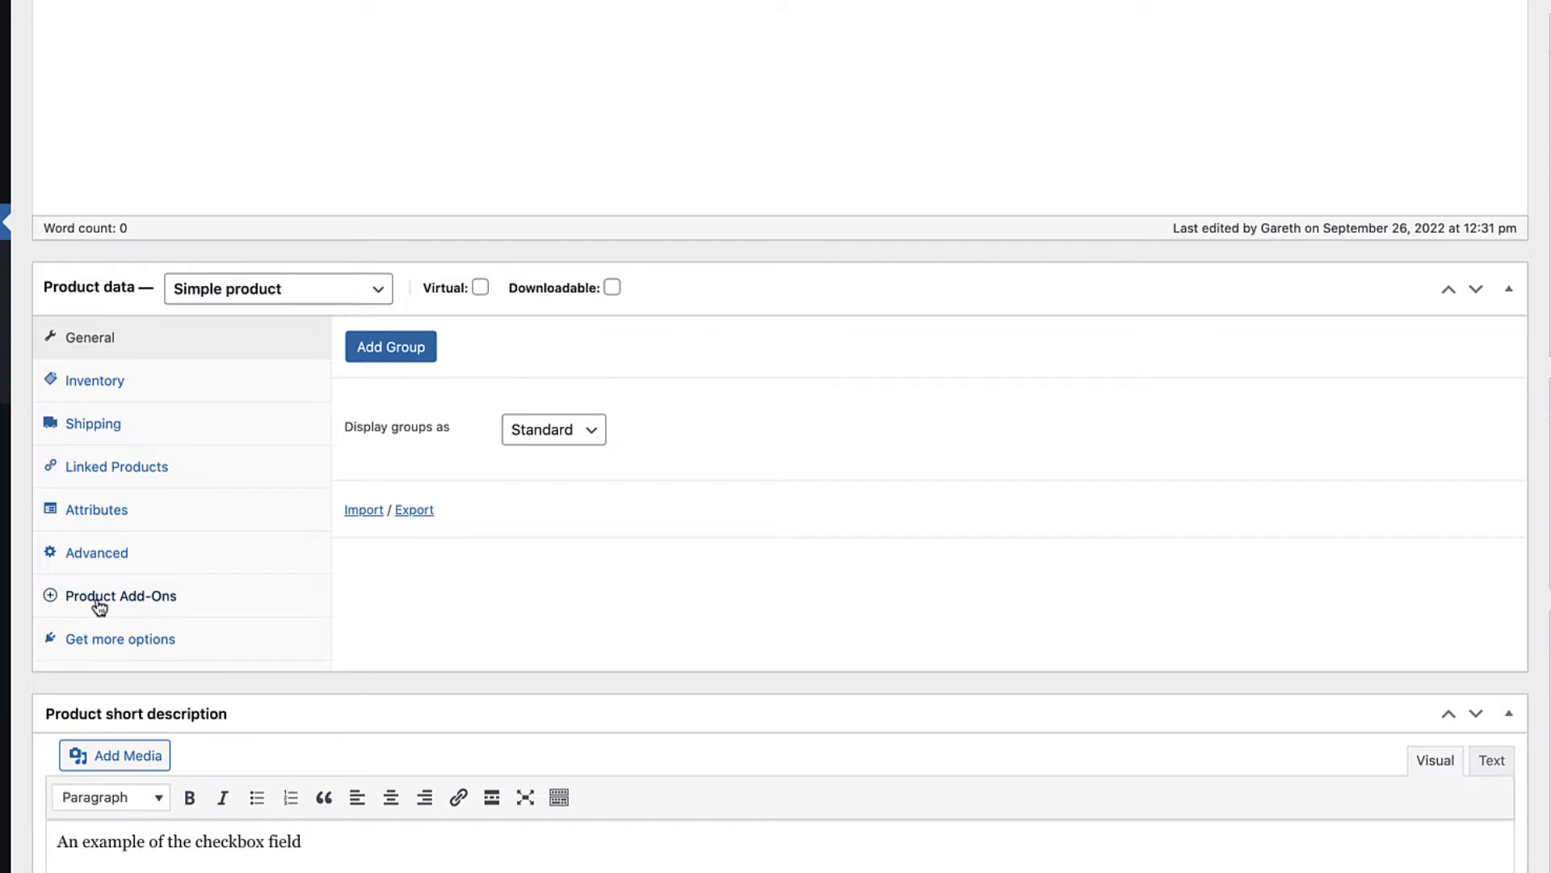
Create a new add-on group with a field labelled 'My new field' priced 5.
click(410, 348)
scroll(563, 548, down, 5)
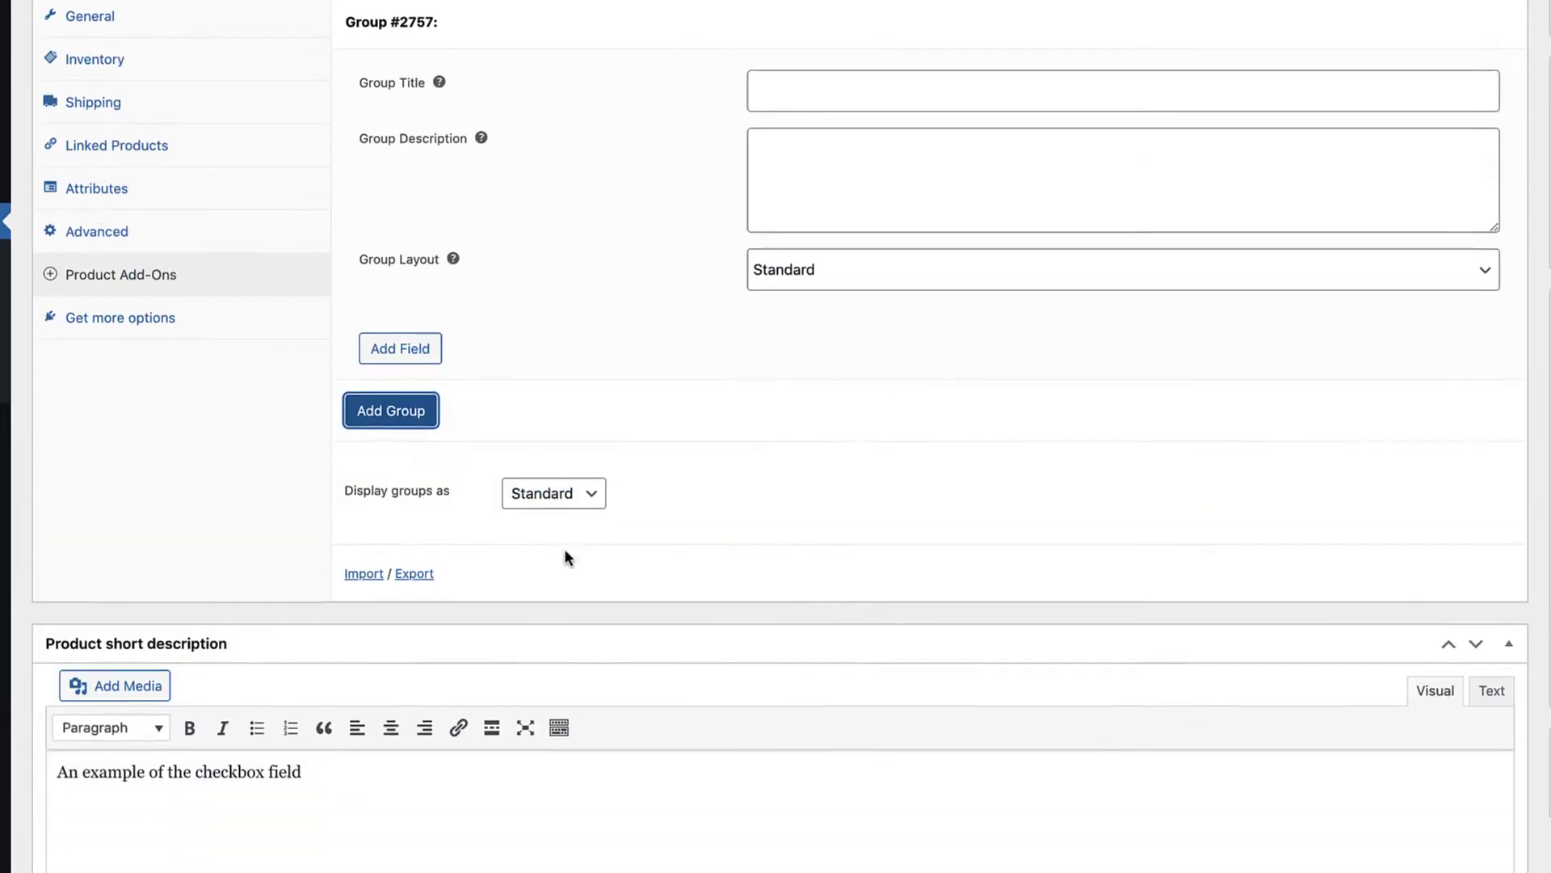
click(396, 348)
scroll(413, 340, down, 1)
click(457, 326)
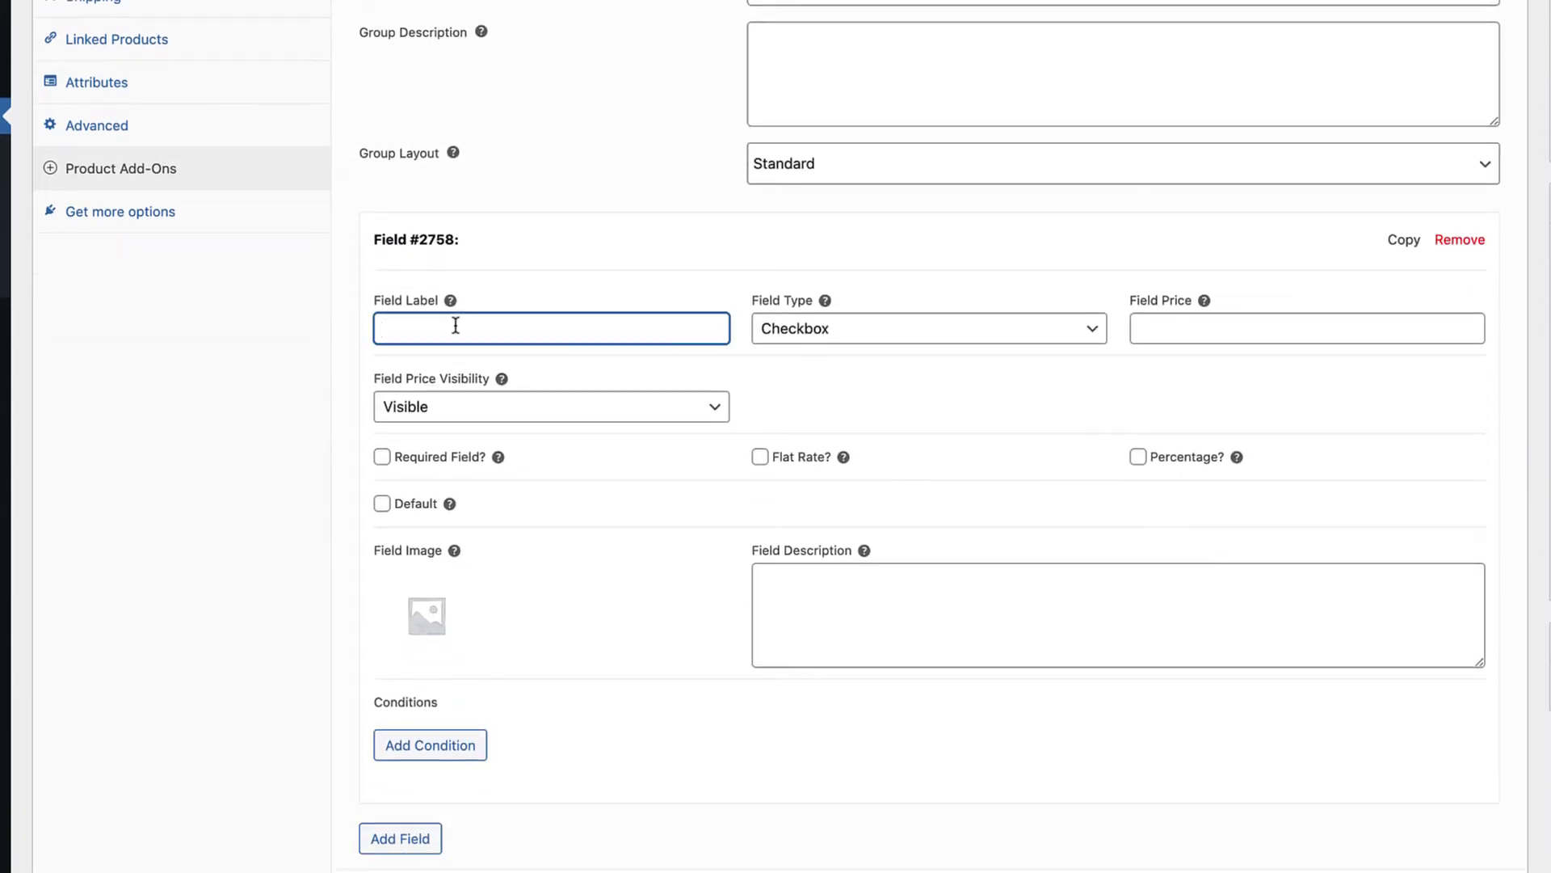
text(My new field)
click(1058, 327)
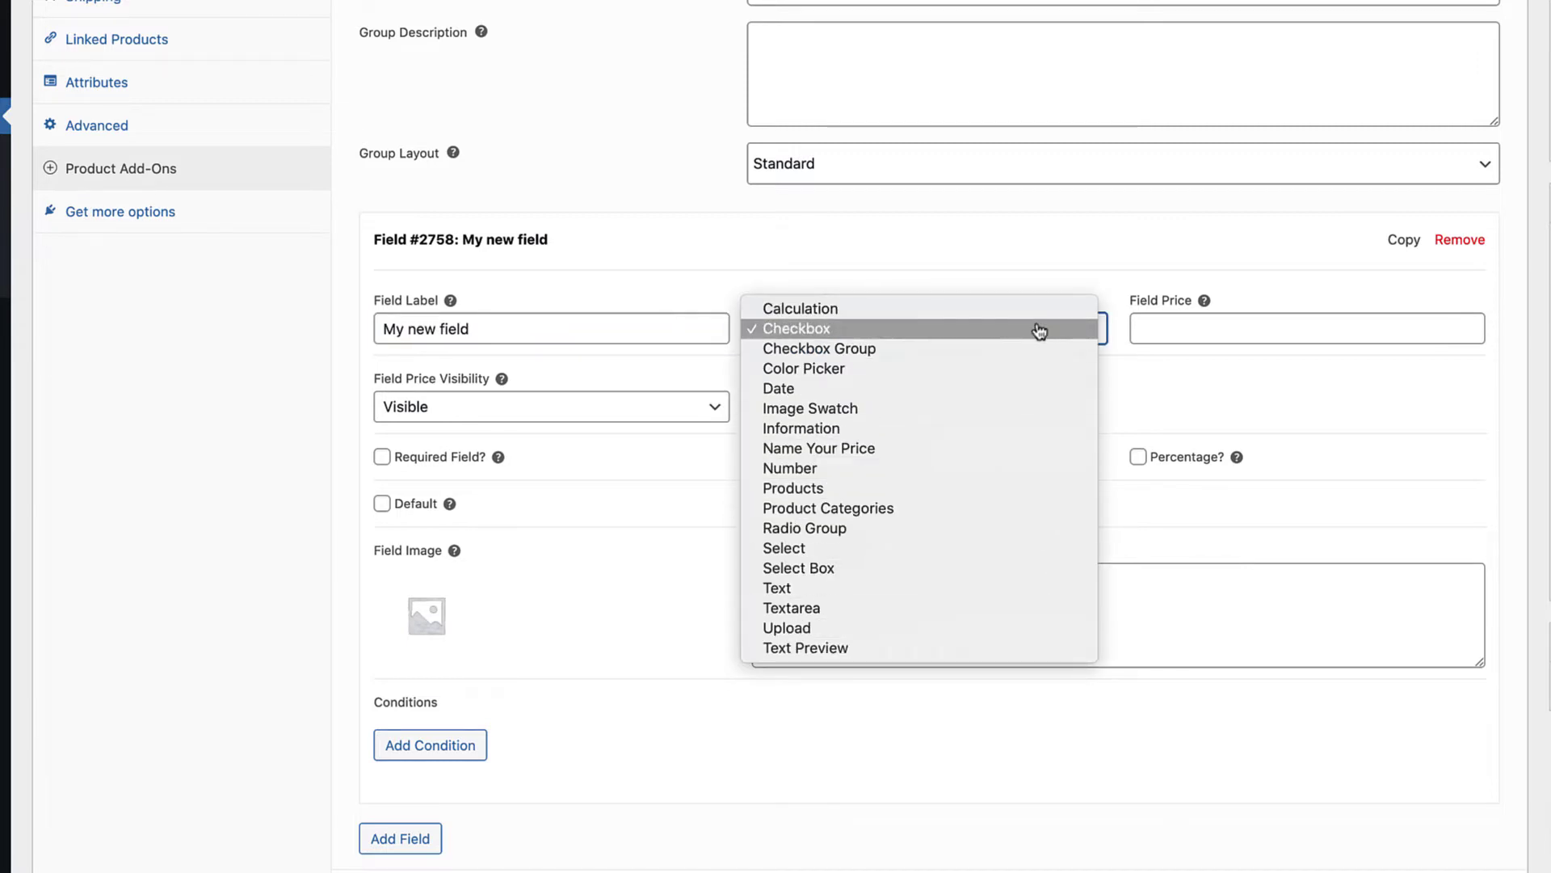
click(1038, 330)
click(1184, 324)
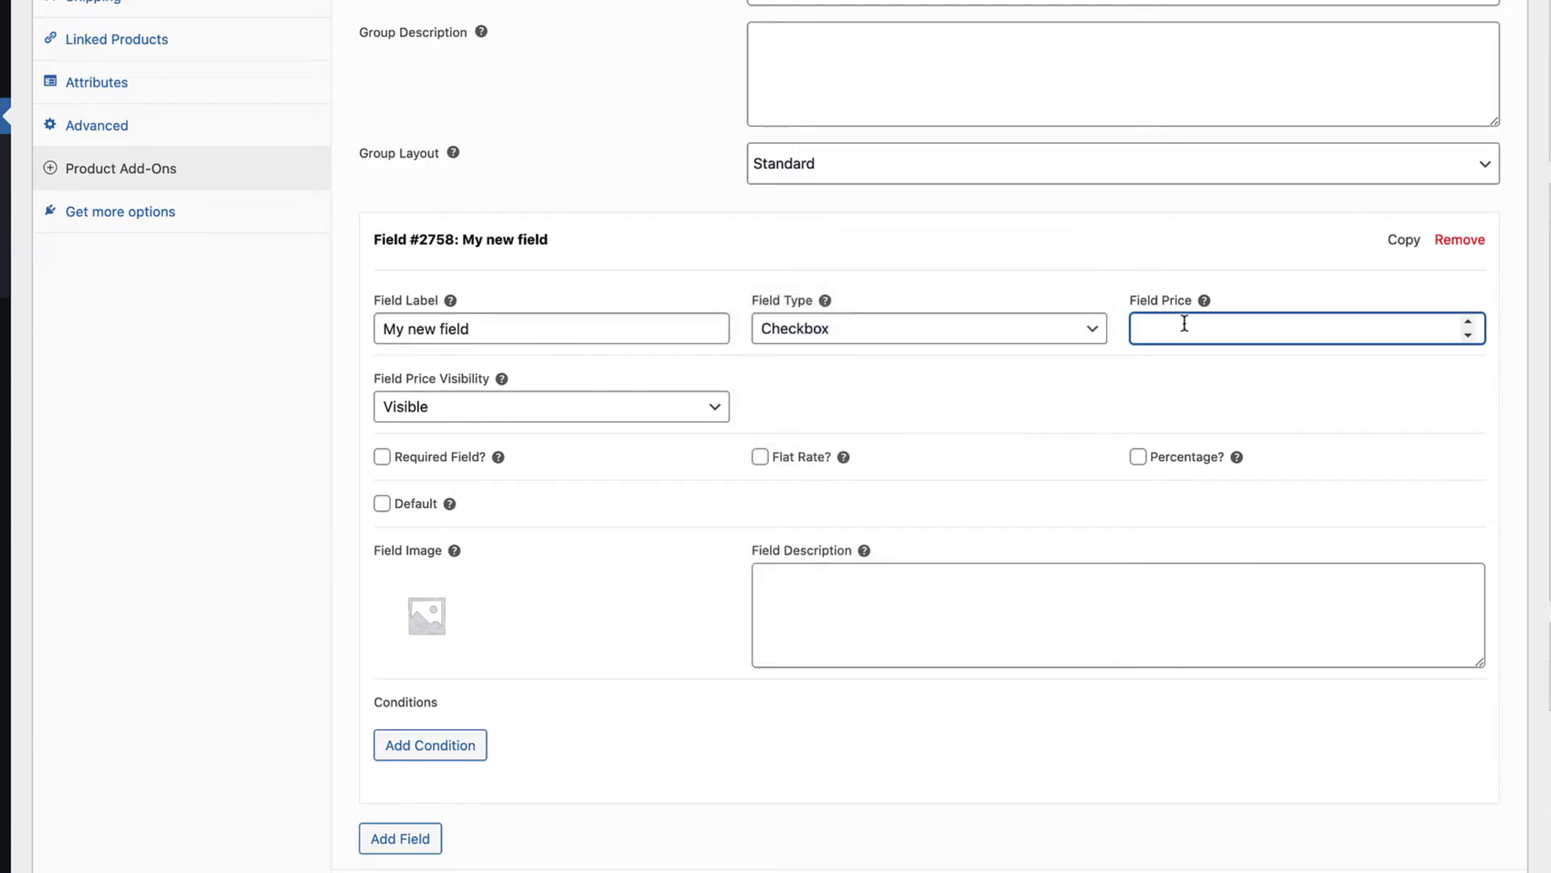
text(5)
Make the field a Select with Option 1 (price 3) and a second option row.
click(1080, 332)
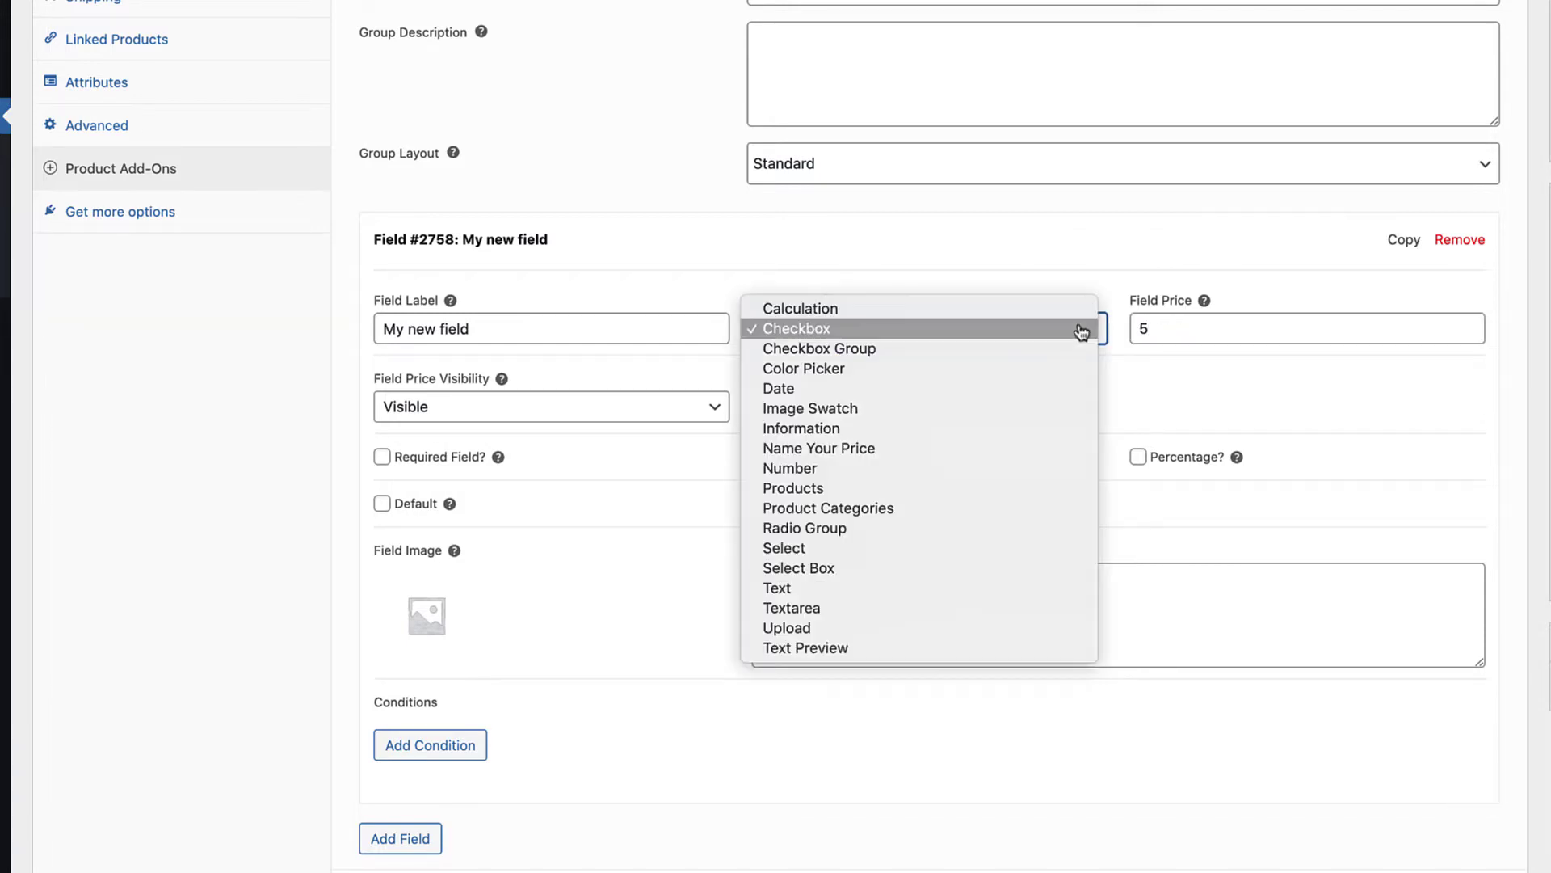
click(1056, 548)
click(433, 505)
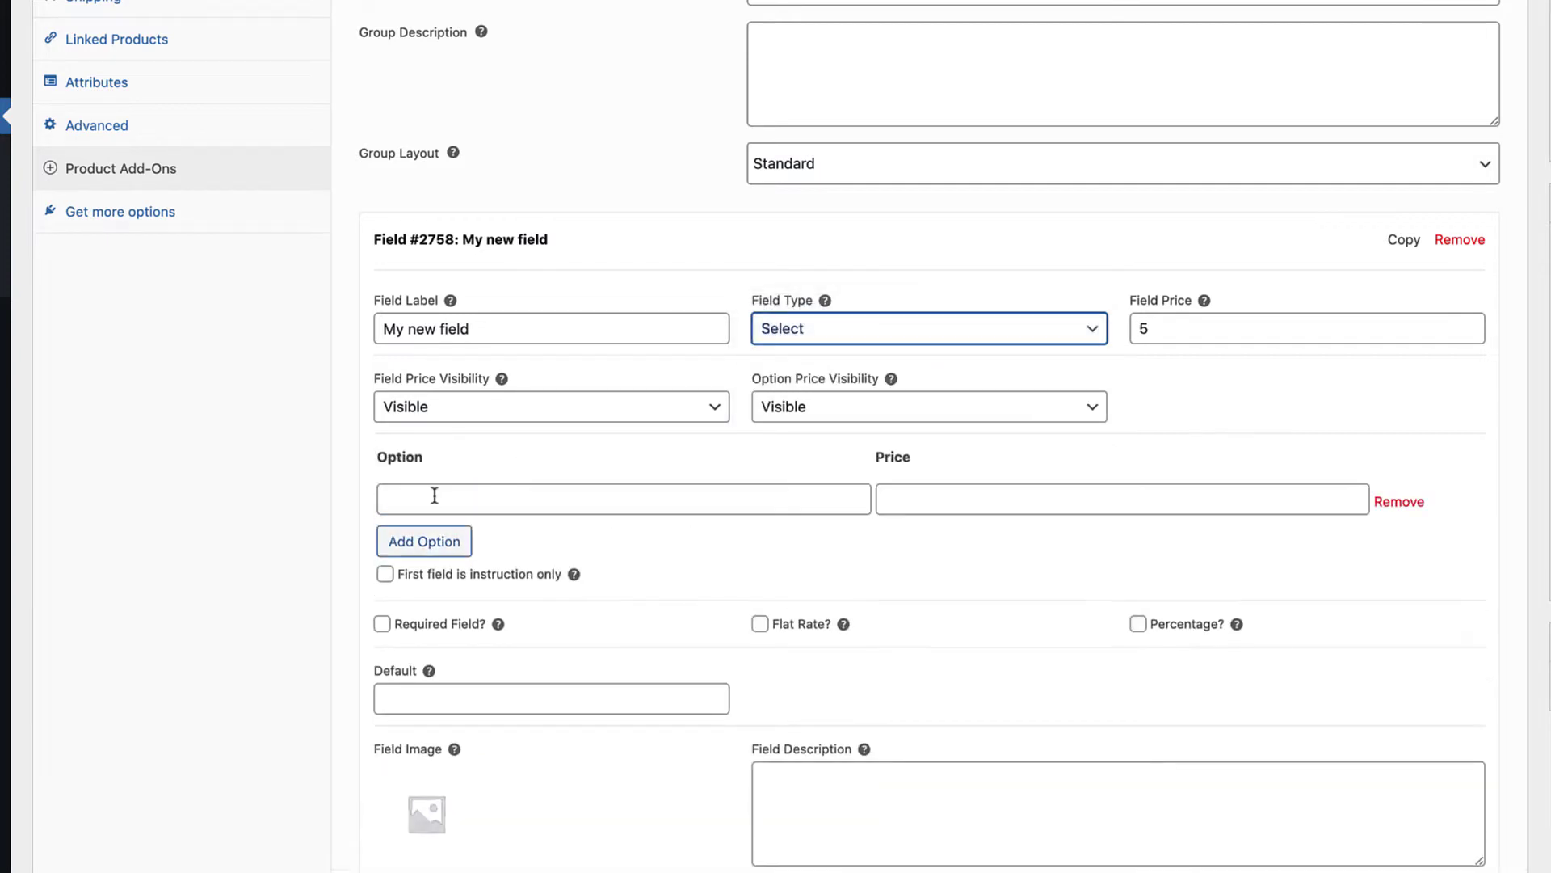
click(459, 497)
text(Option 1)
key(Tab)
text(3)
click(425, 541)
text(Option 2)
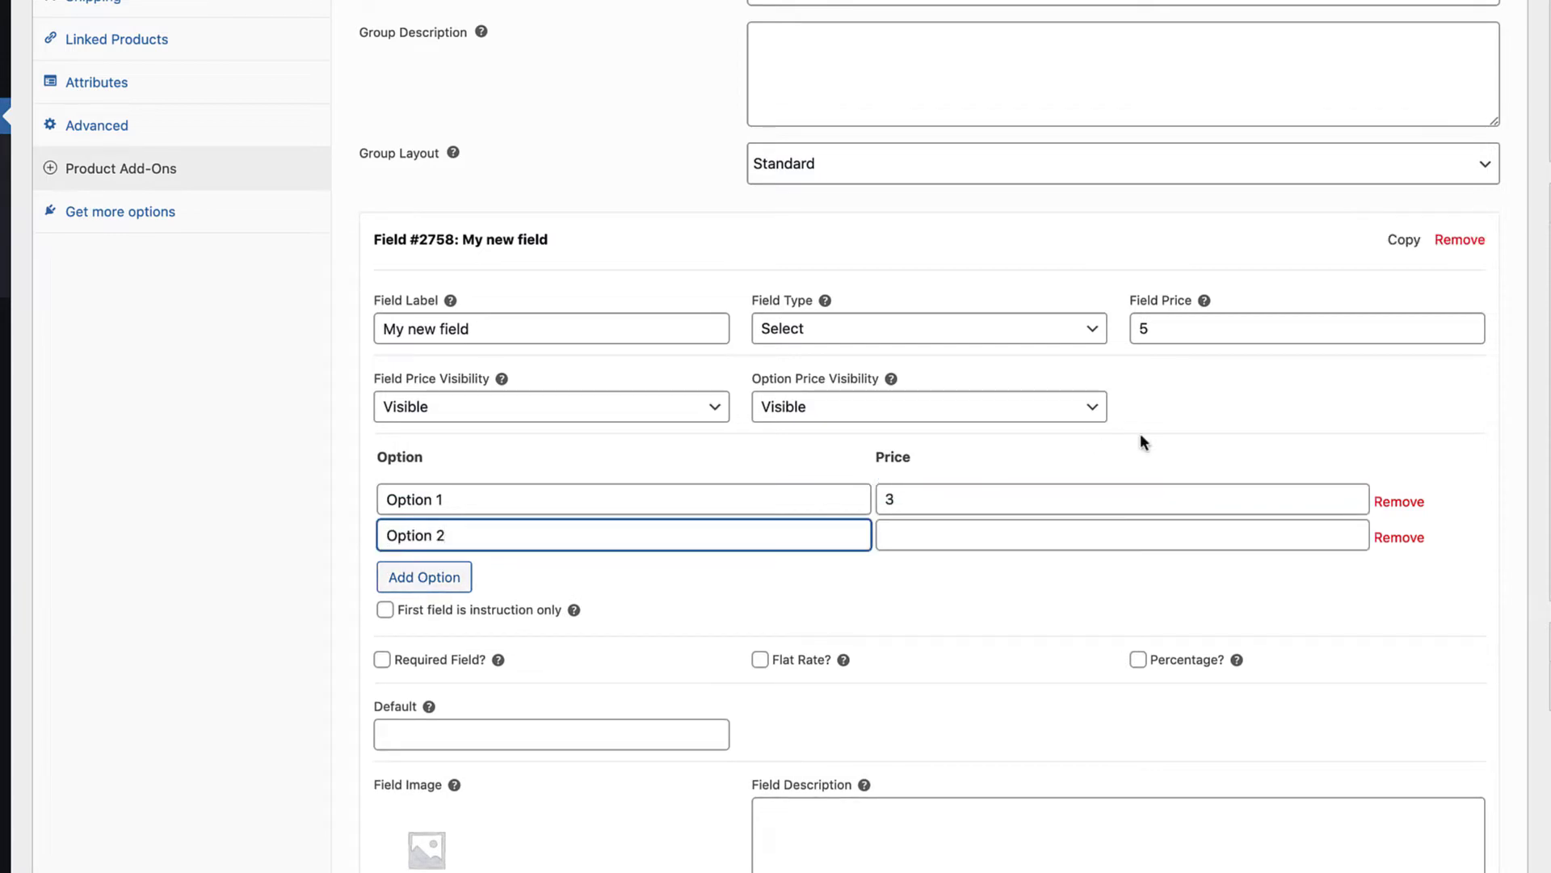
Price Option 2 at 4, then choose Option 3 (+£4.00) in the storefront select add-on.
click(1038, 535)
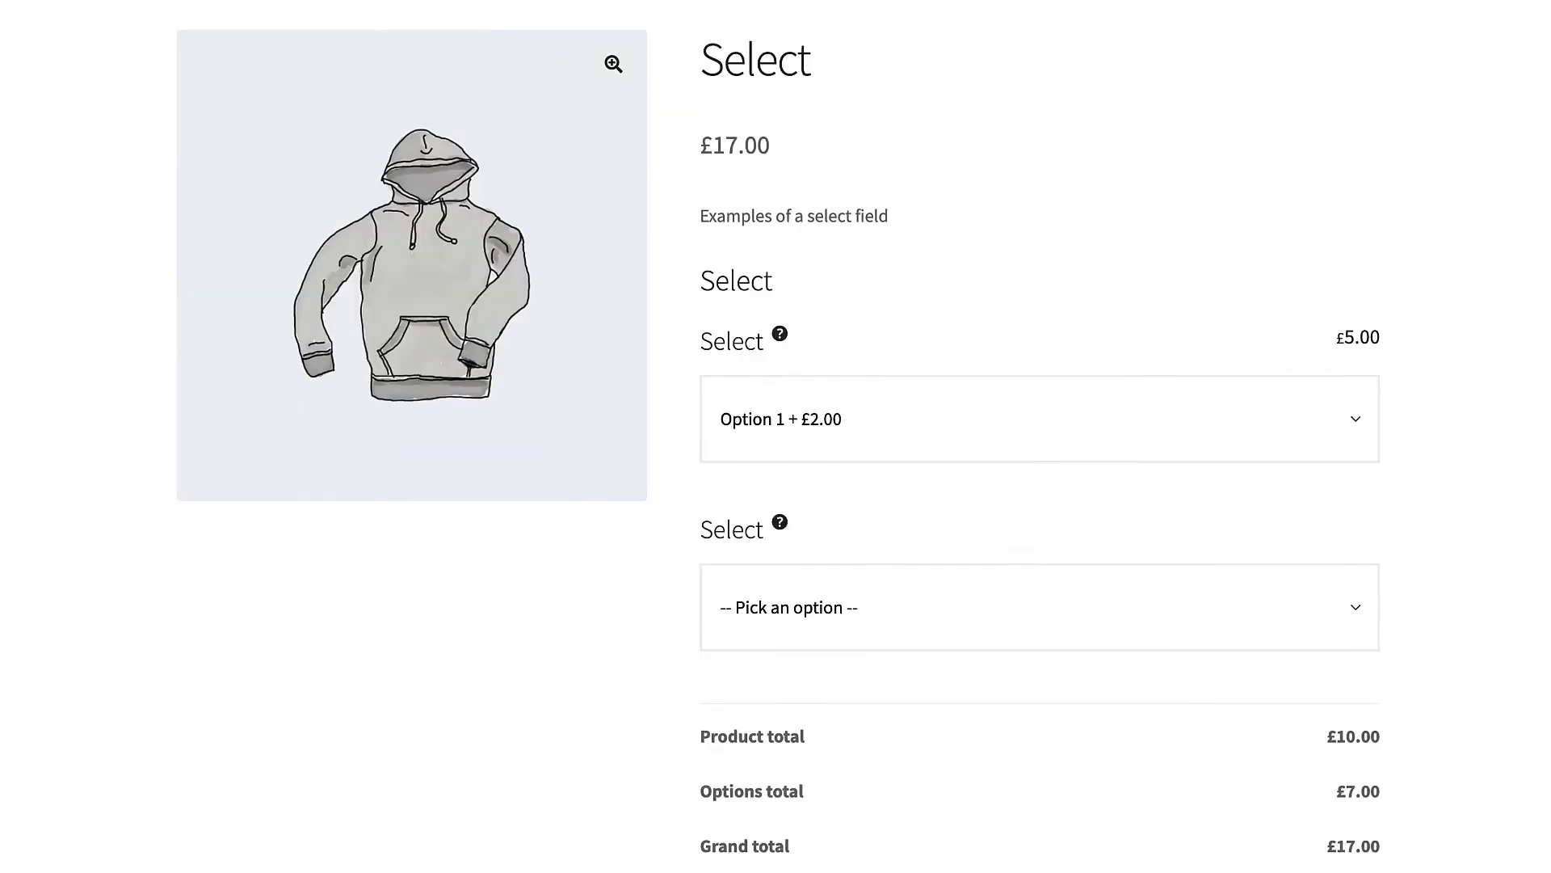
scroll(1040, 437, down, 3)
click(1299, 236)
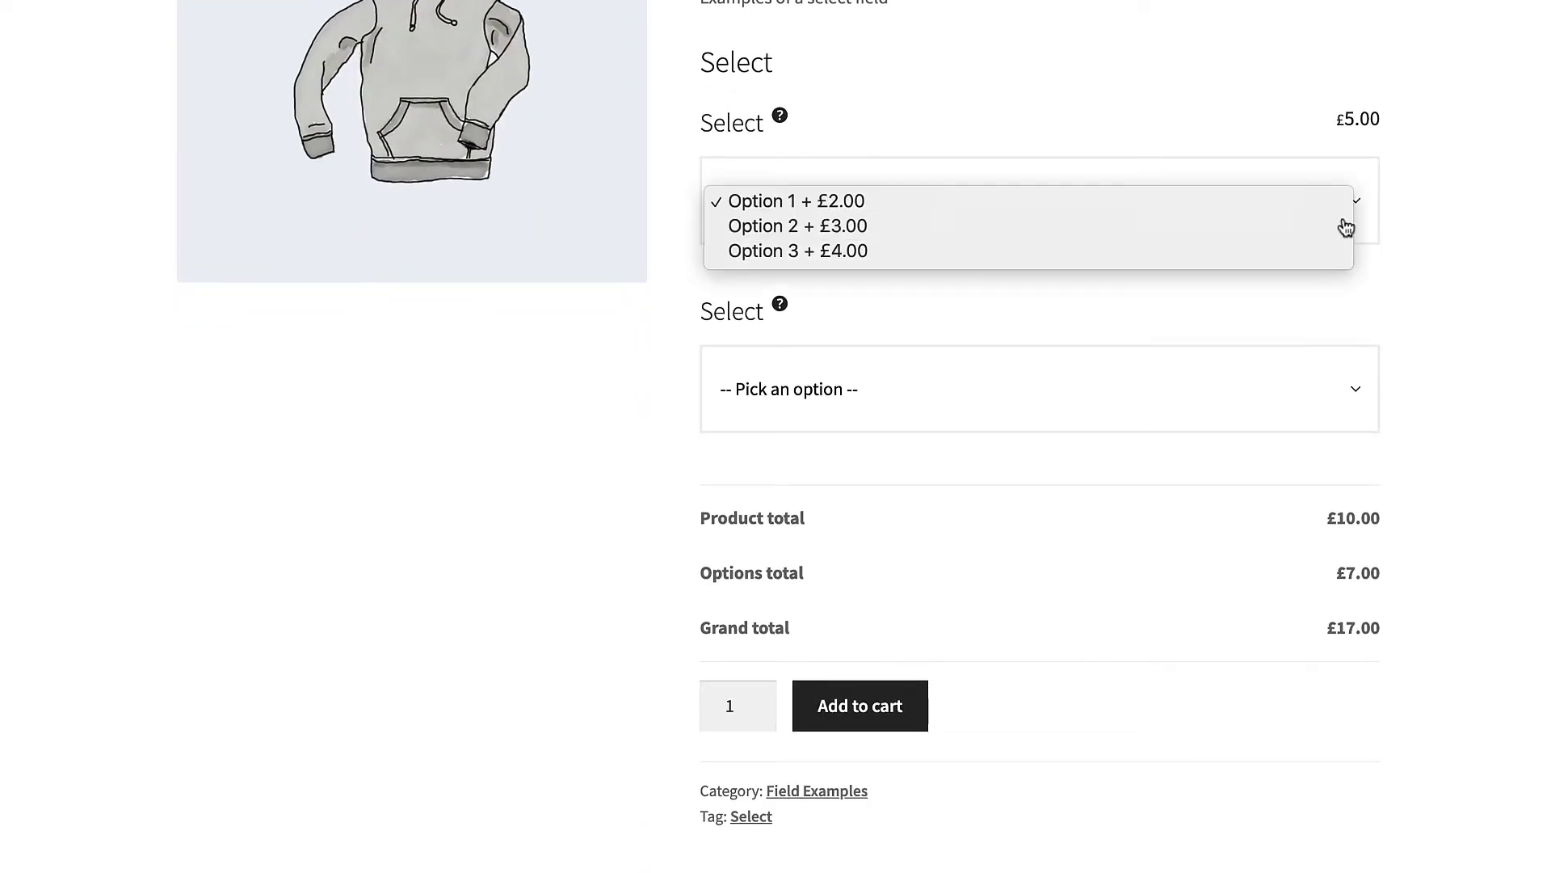
click(1306, 253)
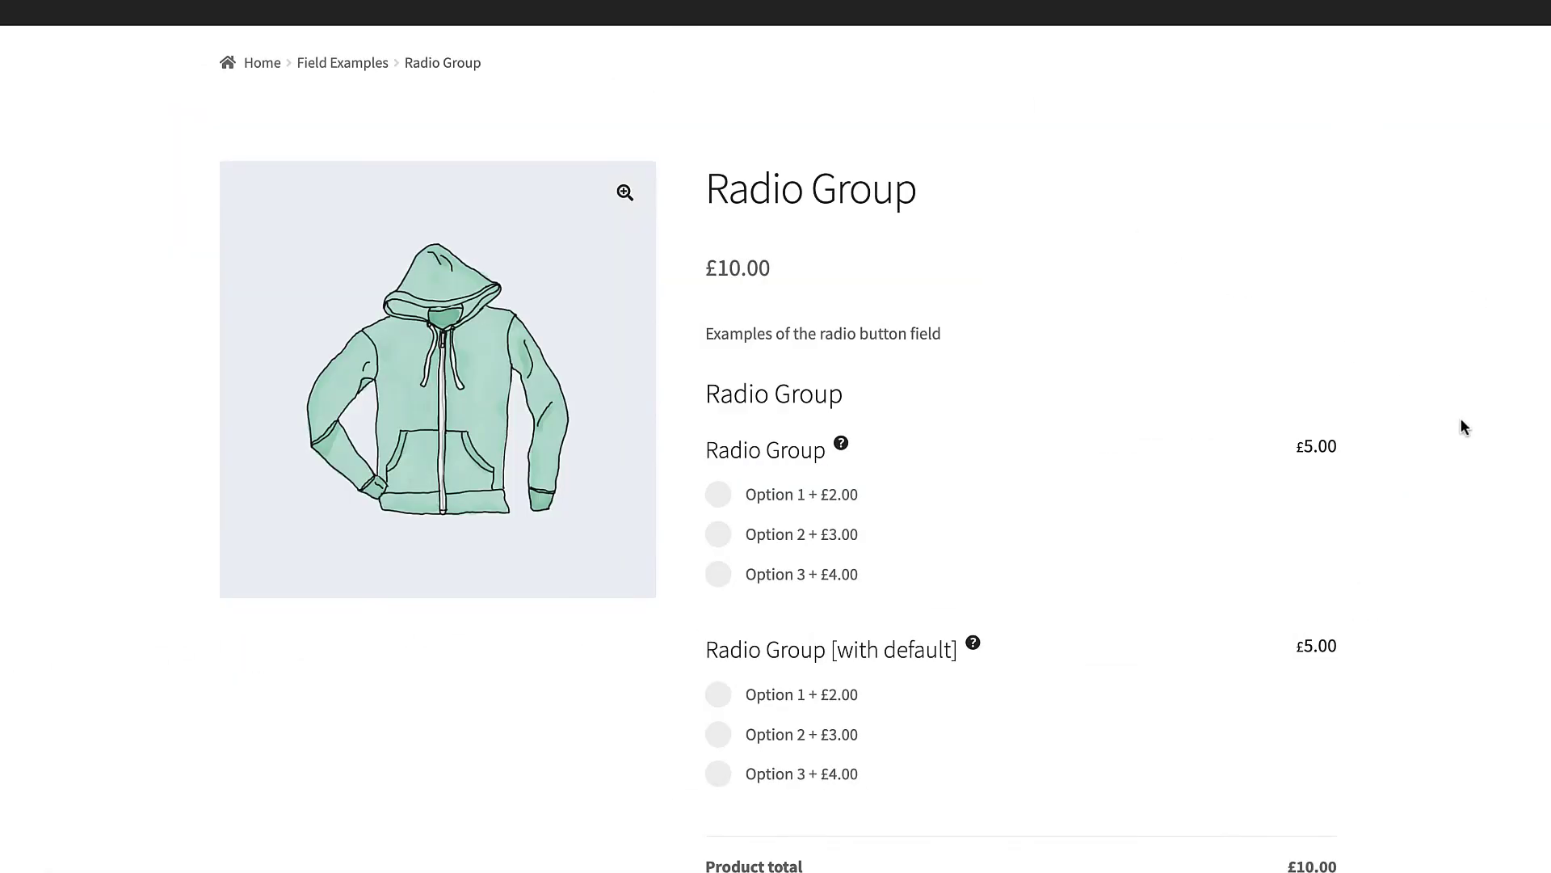
scroll(1461, 427, down, 5)
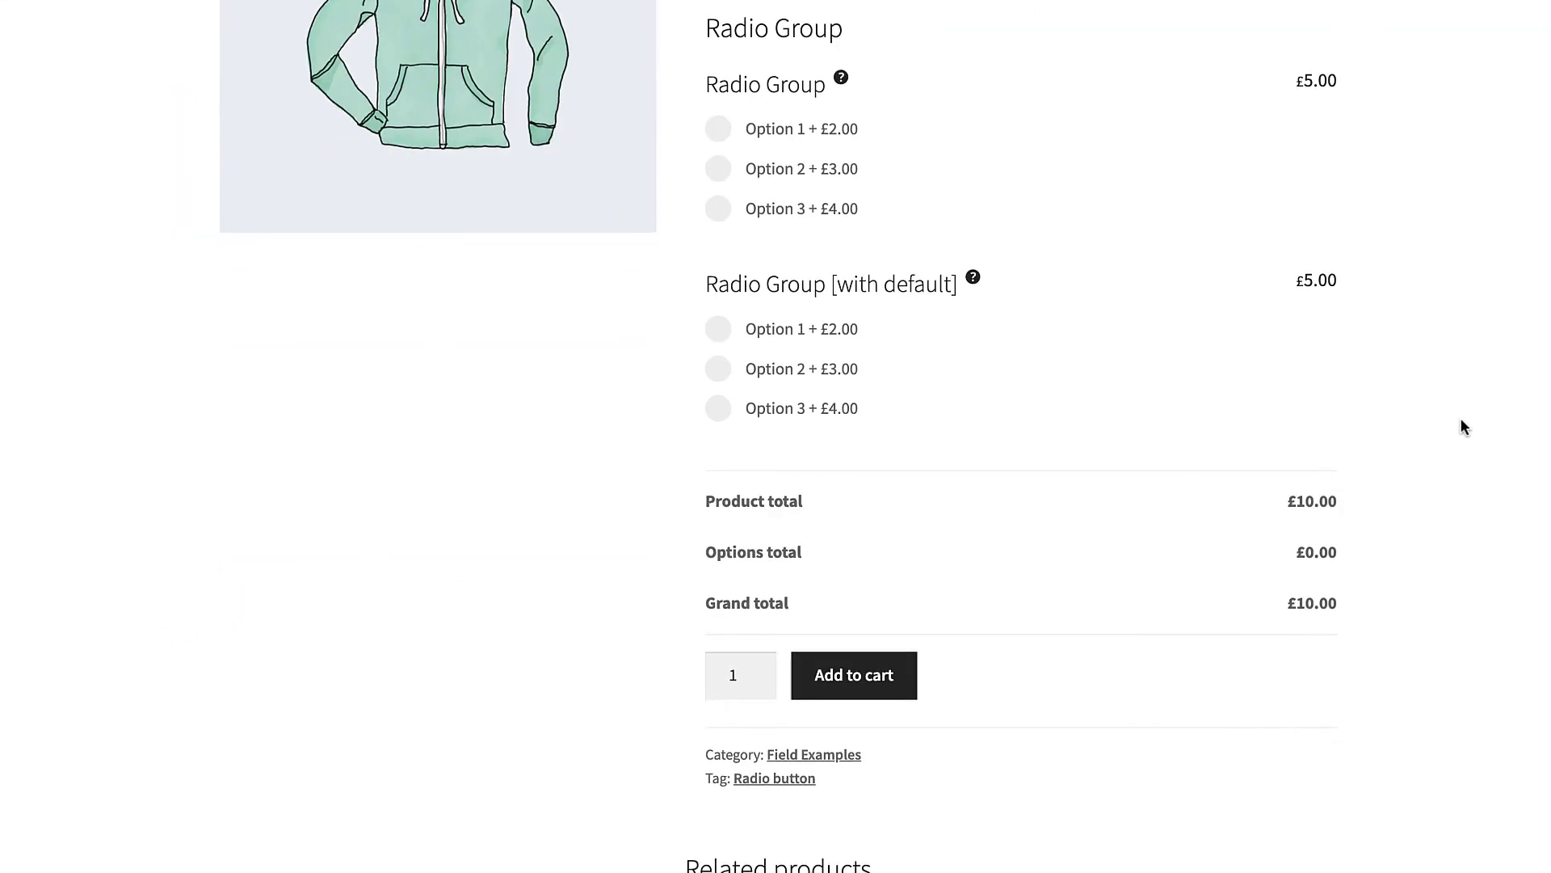
Choose Option 2 in both radio groups, bringing the total to £26.00.
click(765, 134)
click(768, 183)
click(784, 333)
click(776, 378)
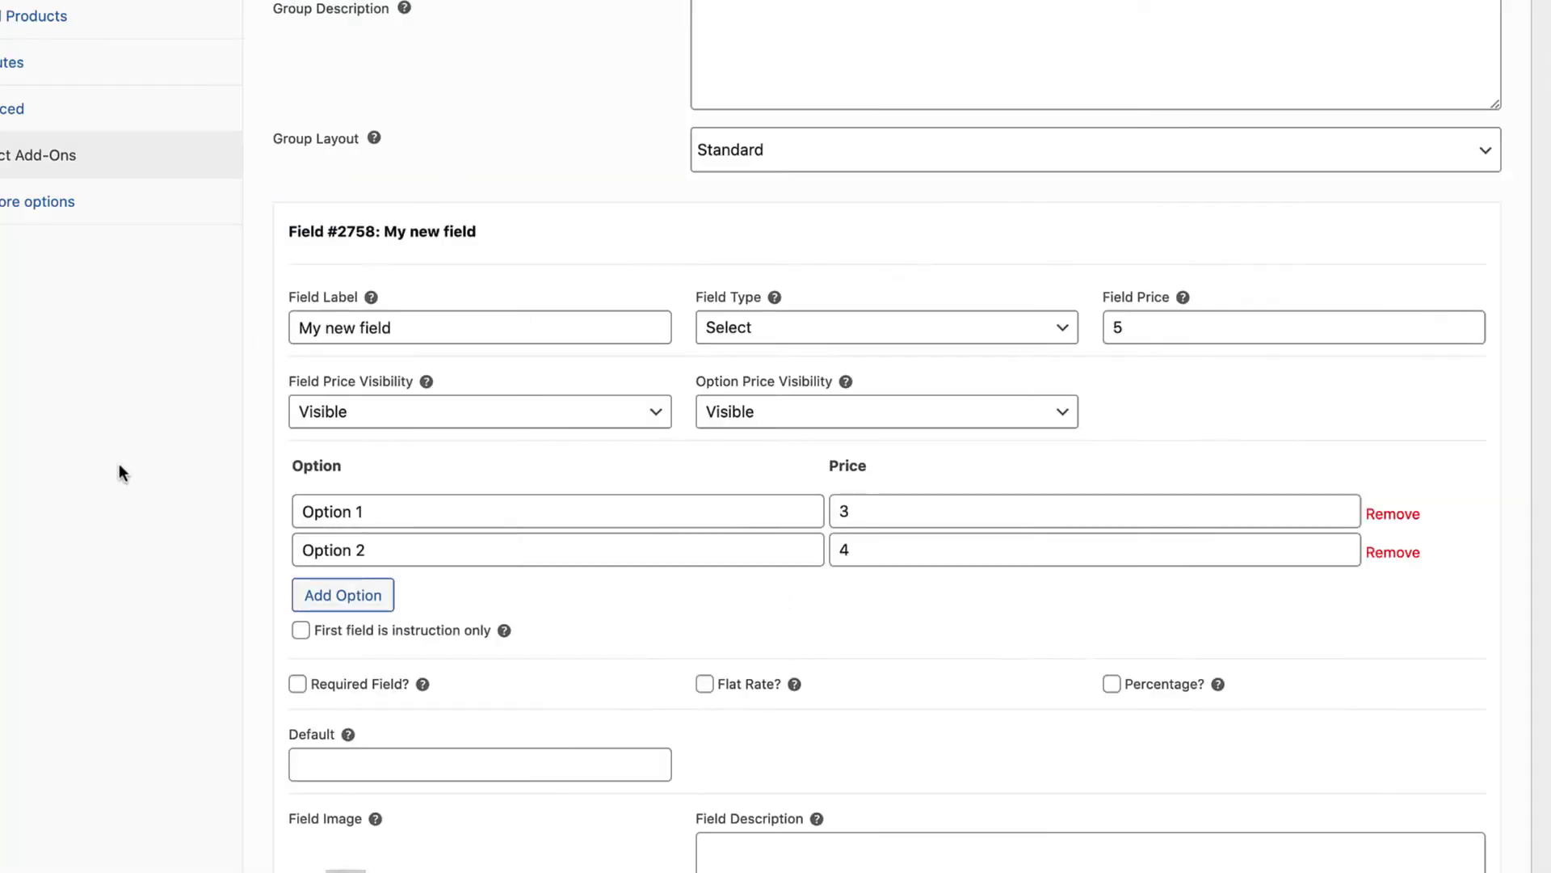
scroll(120, 472, down, 4)
Make the field required, flat-rate priced, and shown only when Checkbox field #2748 is checked.
click(297, 376)
click(705, 375)
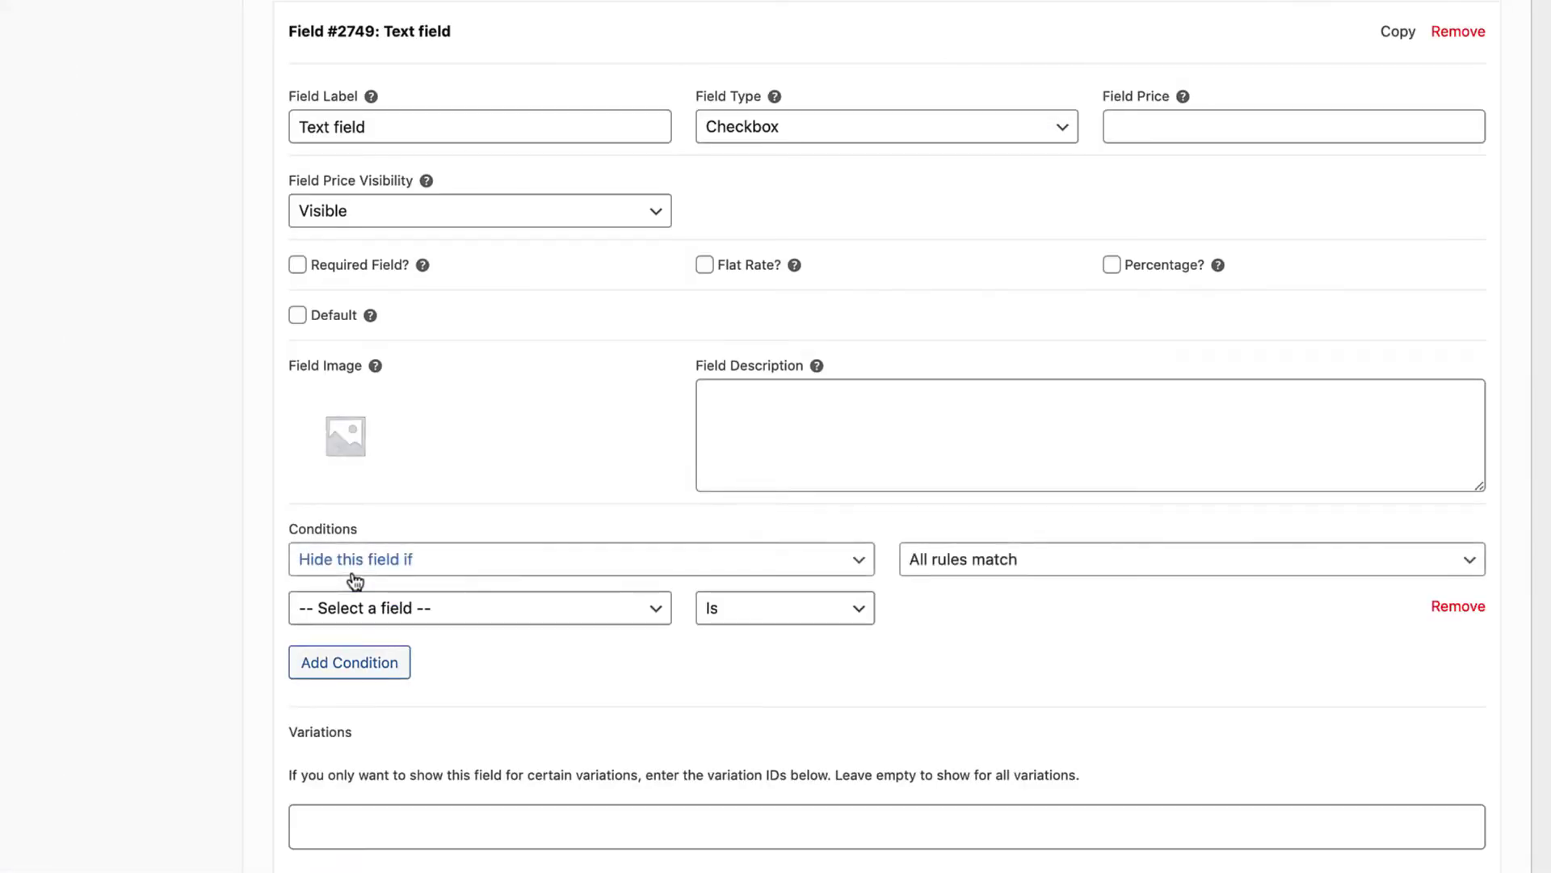
click(540, 563)
click(540, 581)
click(567, 621)
key(Escape)
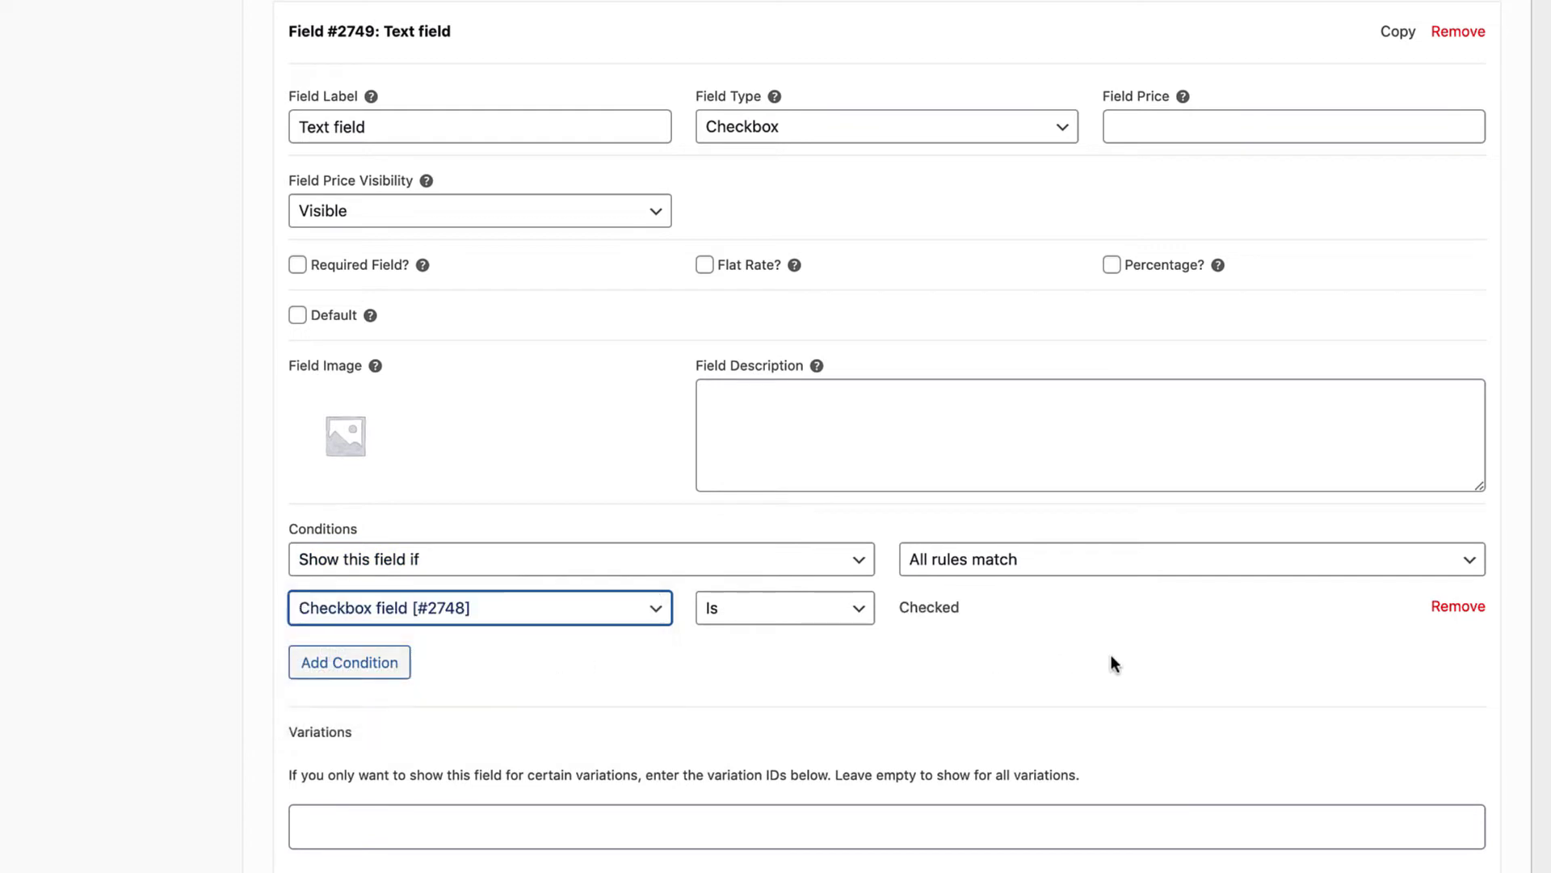
scroll(1113, 664, down, 3)
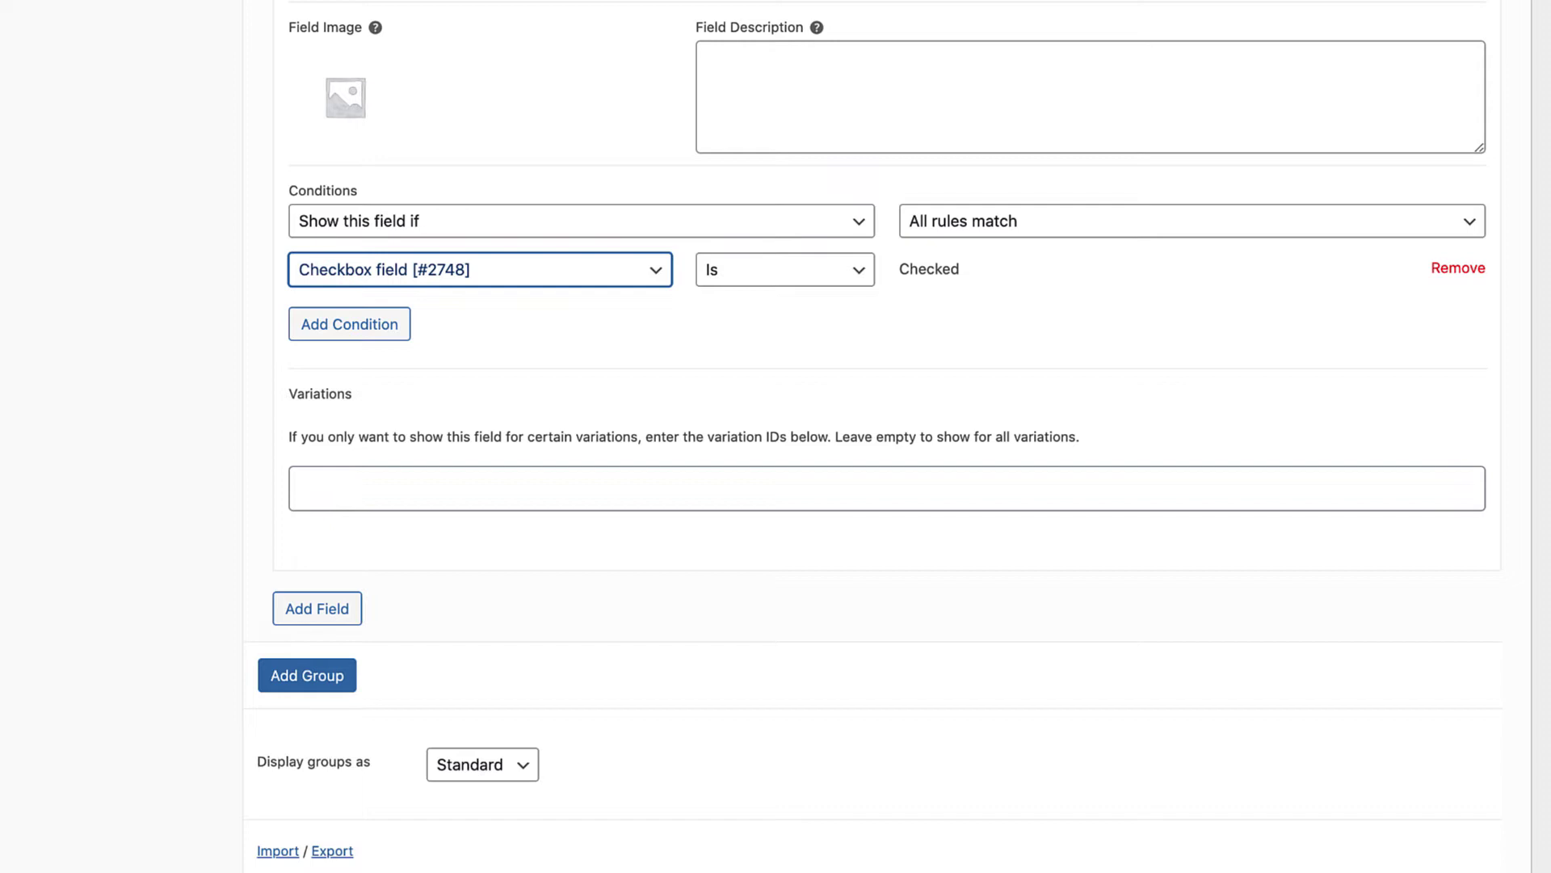
Limit the field to the Conditions - Blue #2751 and Conditions - Green #2752 variations.
click(711, 477)
click(635, 570)
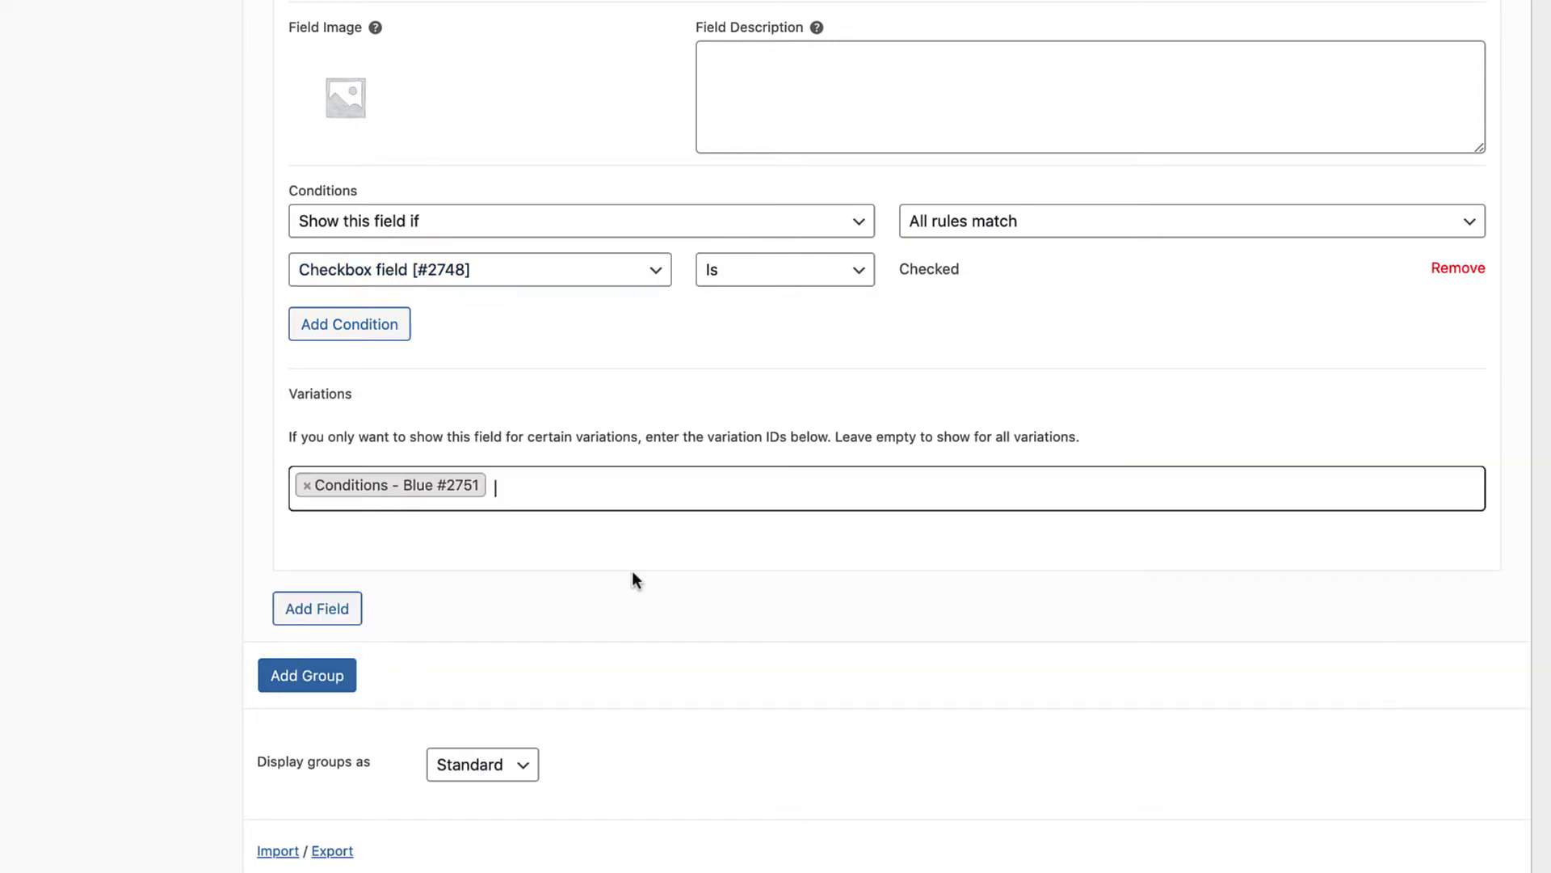
click(641, 485)
click(626, 626)
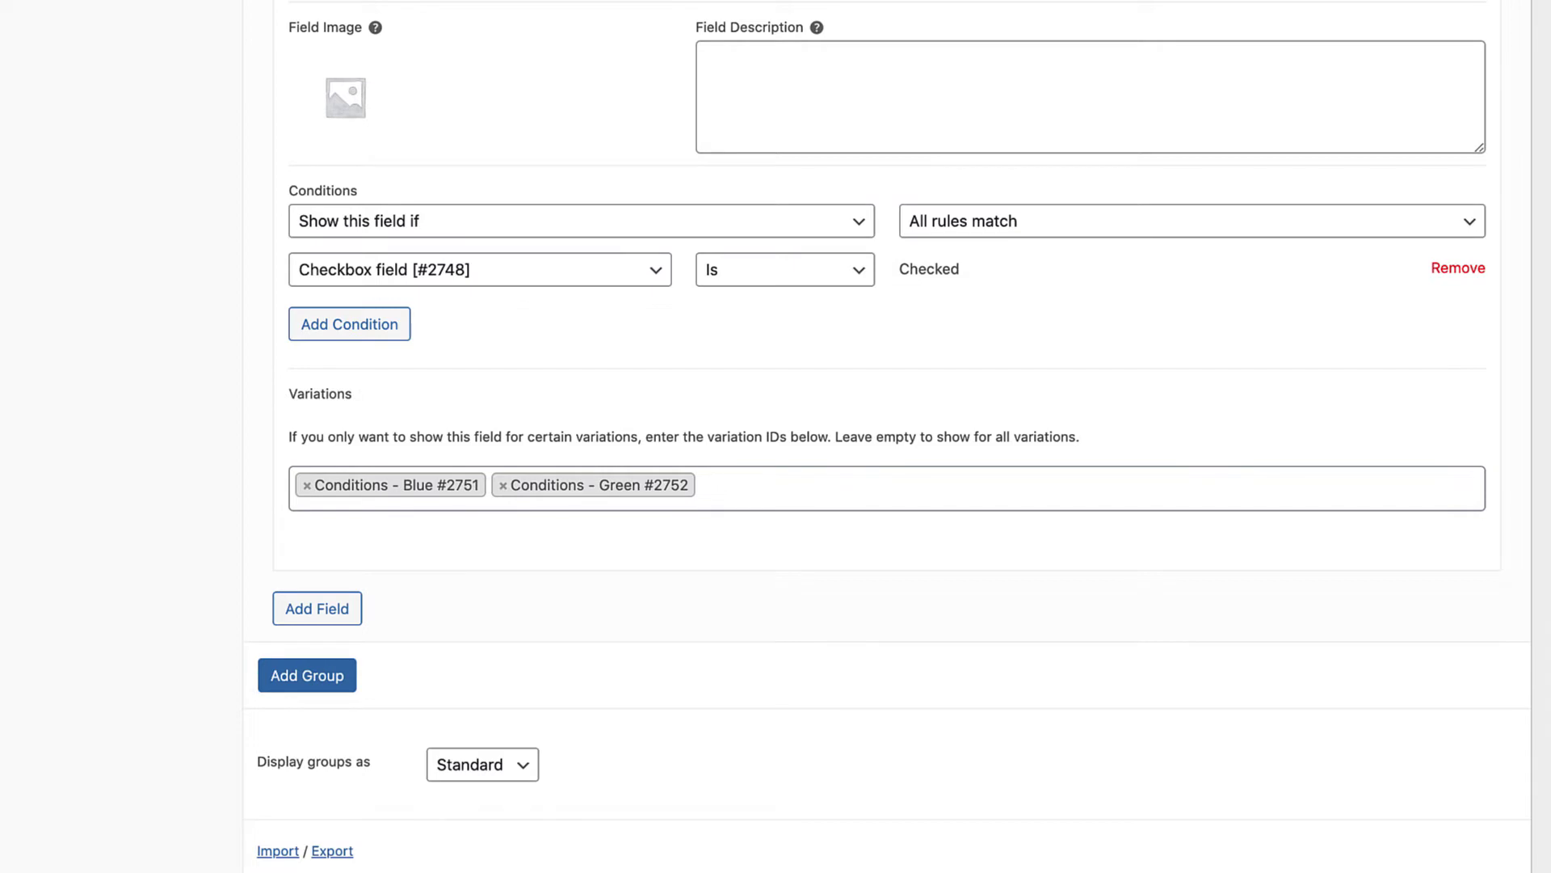
scroll(561, 111, up, 3)
scroll(508, 12, down, 7)
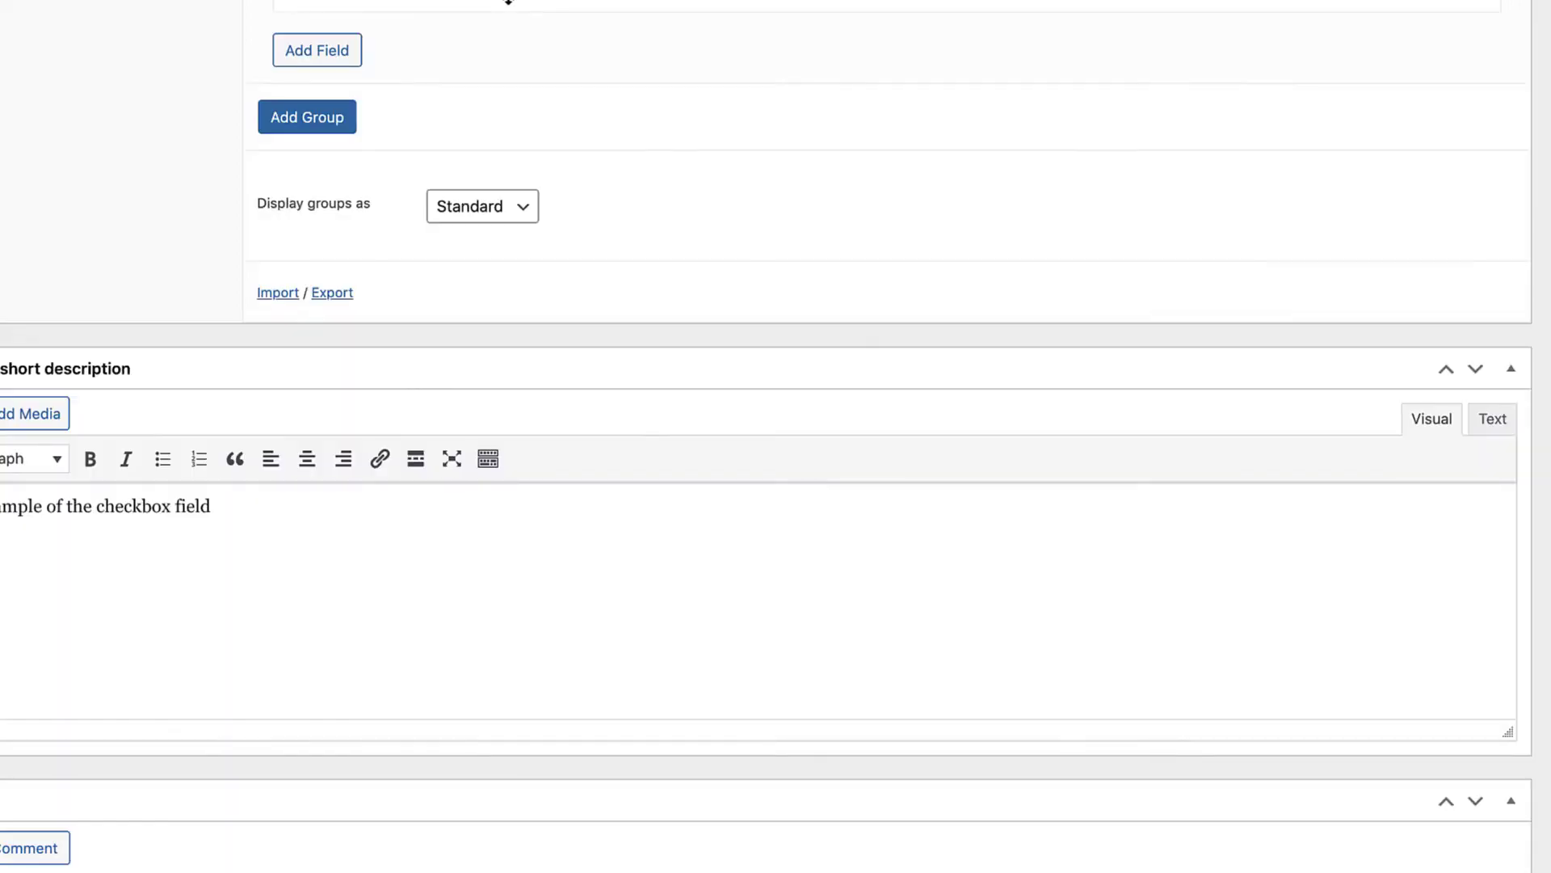
scroll(1153, 222, up, 5)
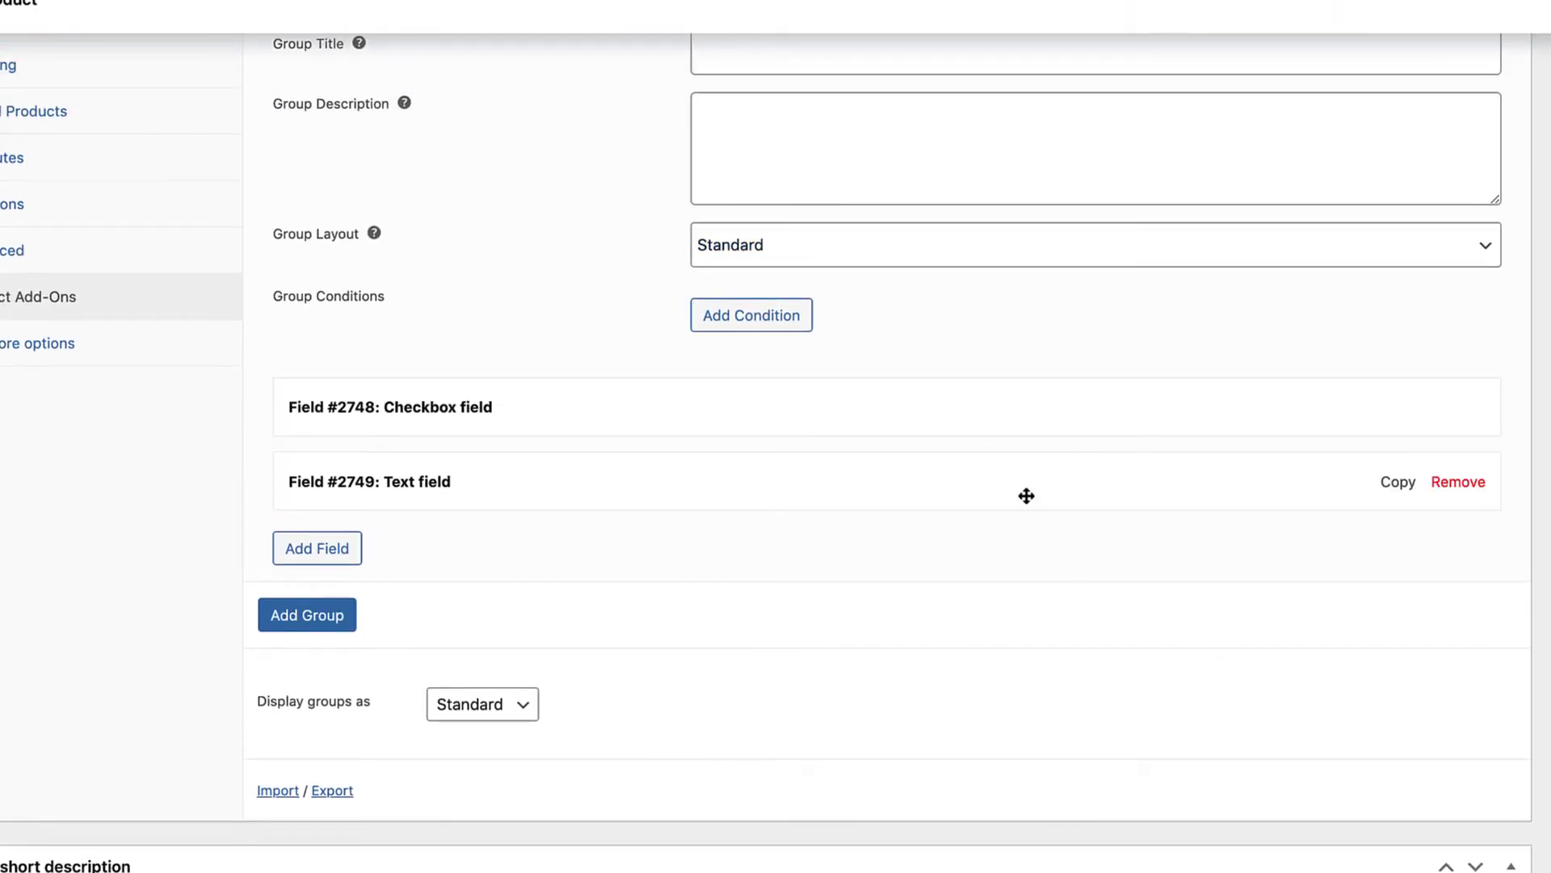
drag(1026, 495, 1022, 404)
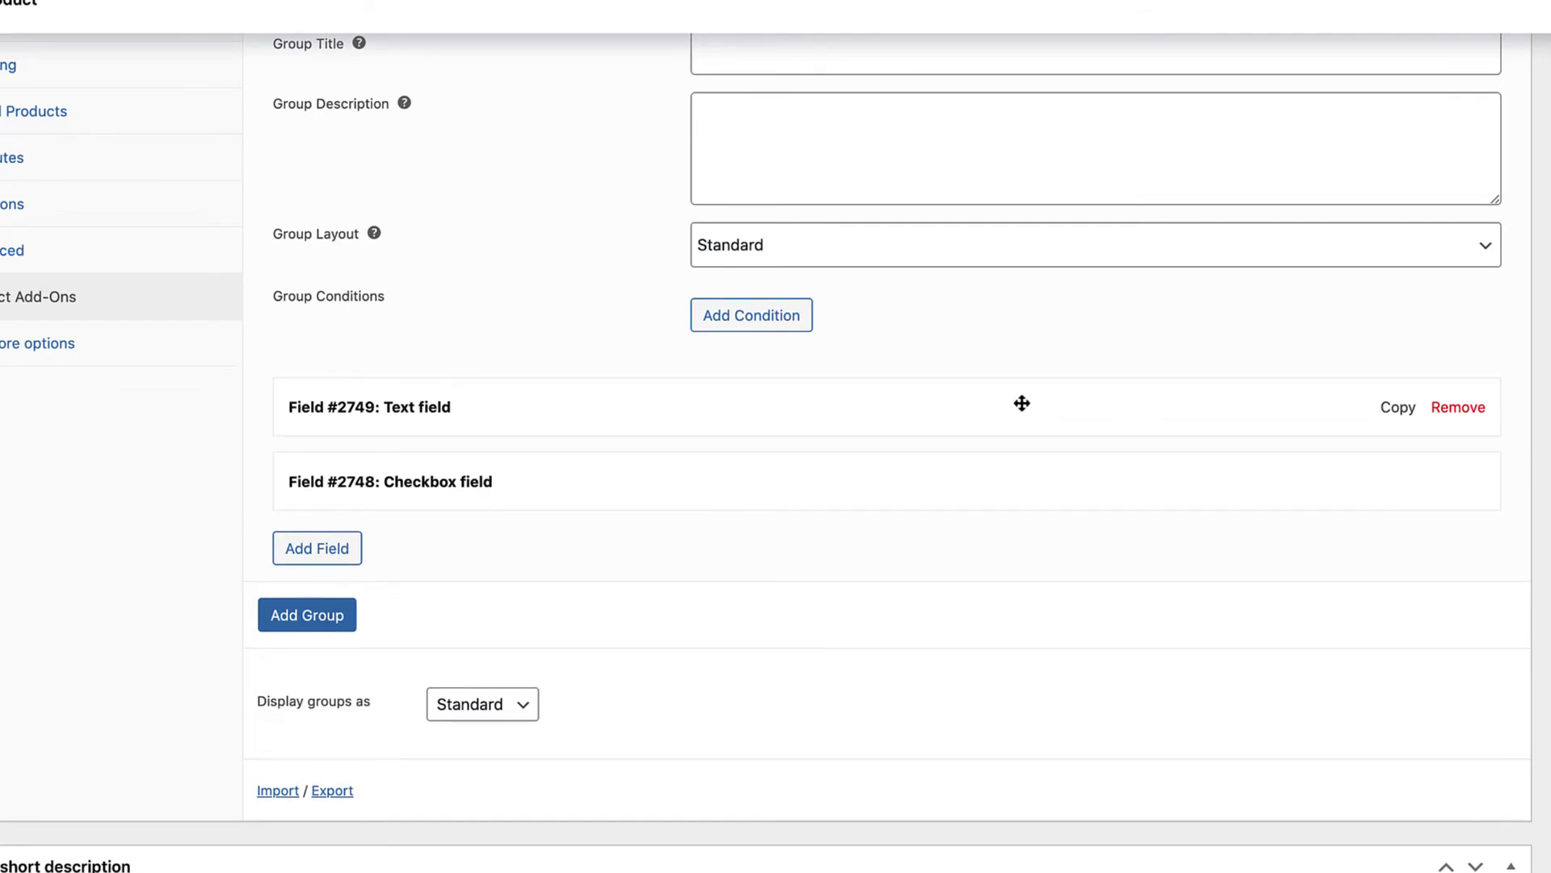
scroll(1022, 403, up, 3)
Duplicate the add-on group and rename the copy to Group 2.
click(1435, 238)
click(793, 375)
key(ctrl+a)
text(Group 2)
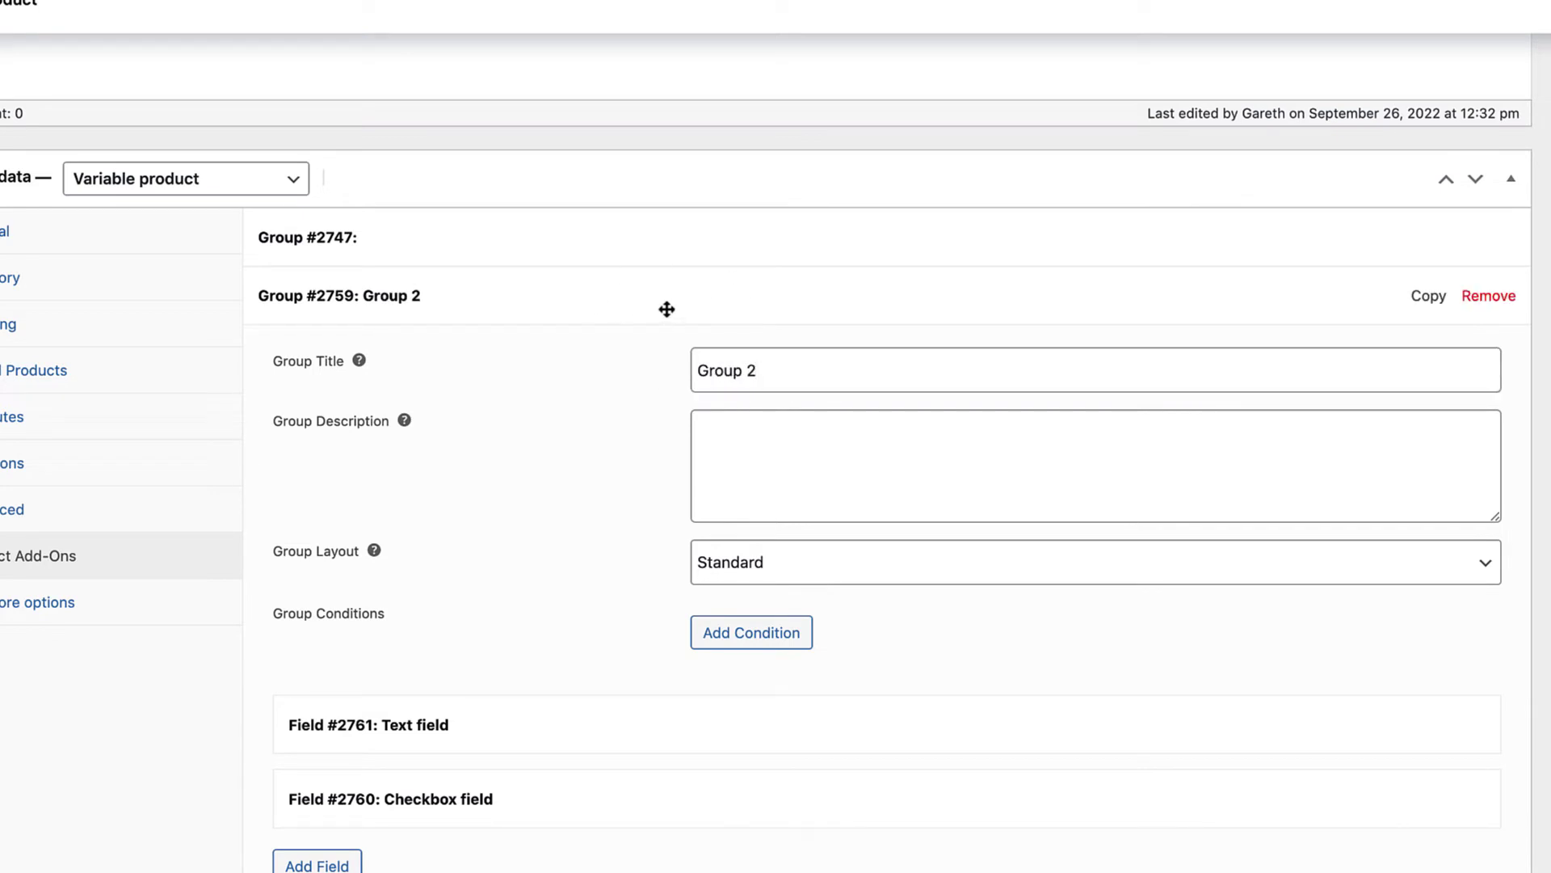
Collapse the copied group and open Global Group #1923 for editing.
click(668, 309)
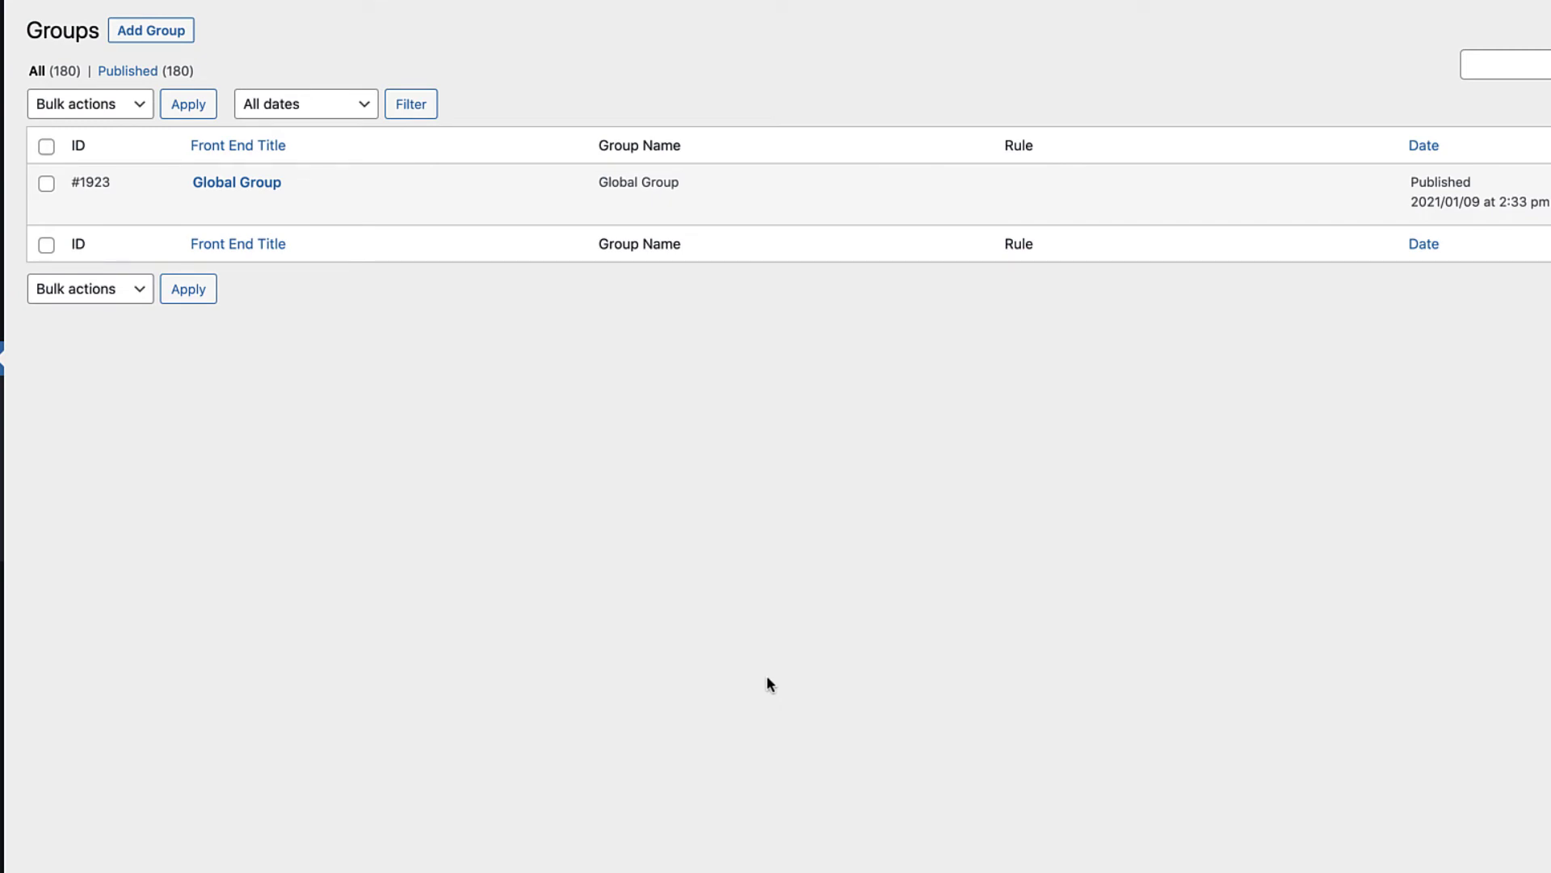
click(231, 184)
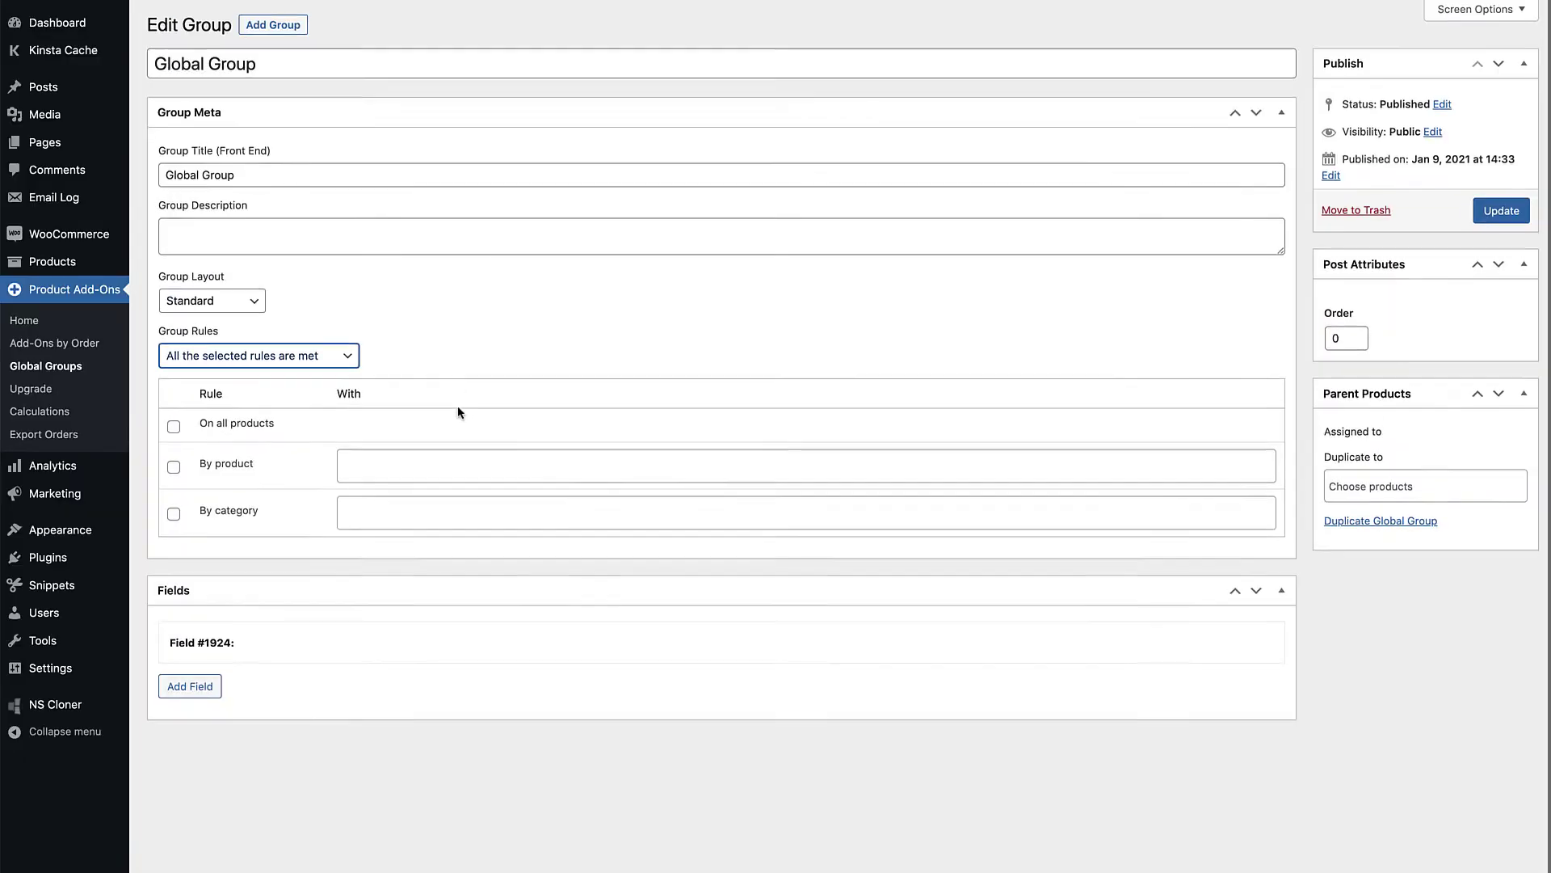
key(Tab)
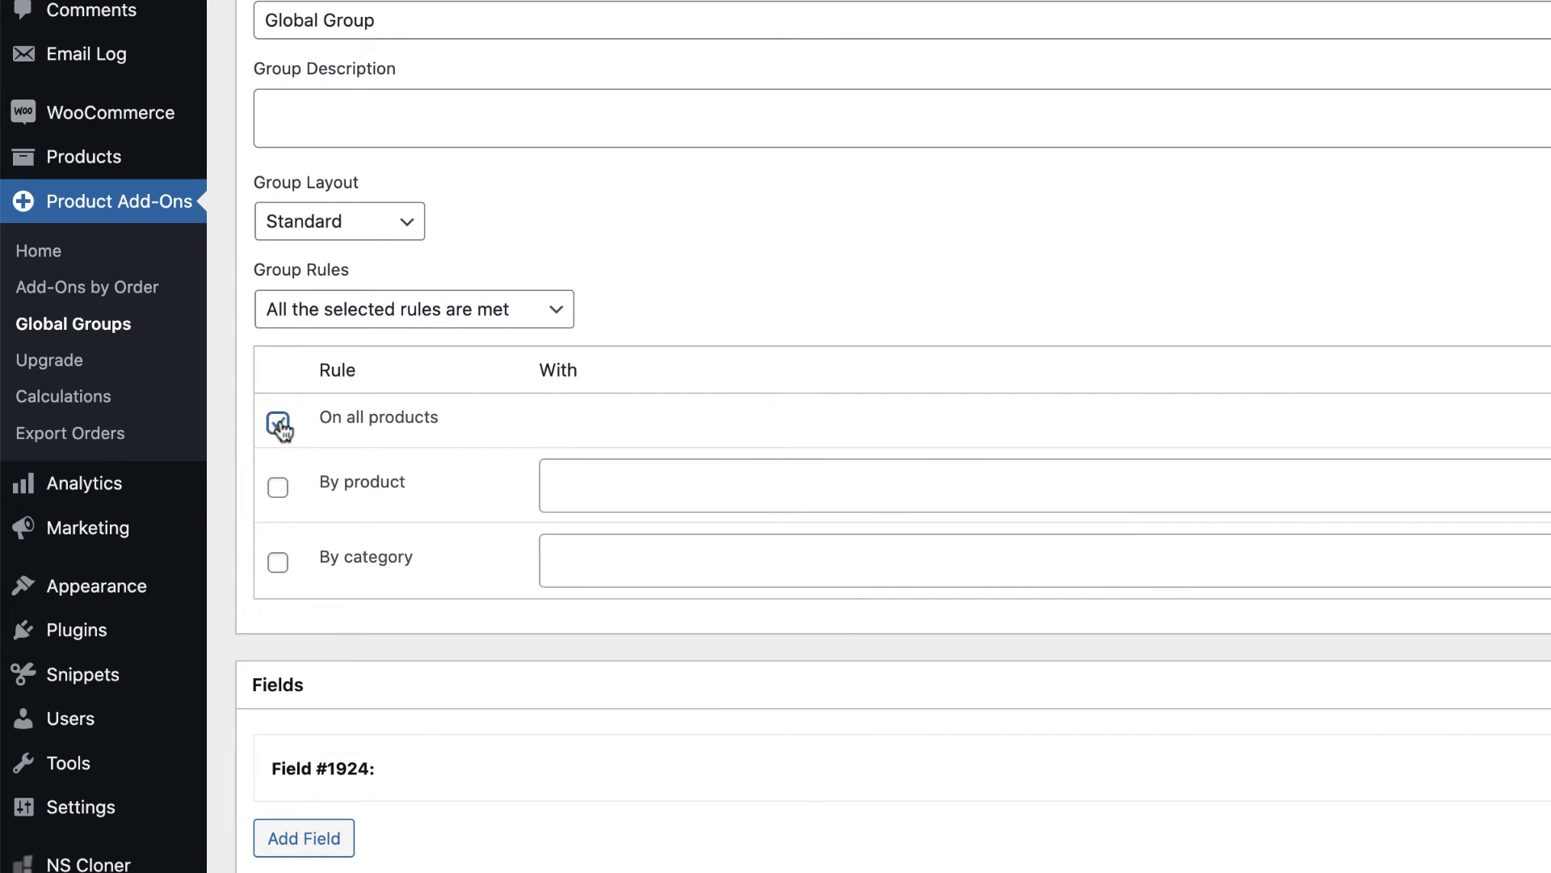
Try the by-product rule, then switch the global group to apply by category instead.
click(278, 487)
click(629, 481)
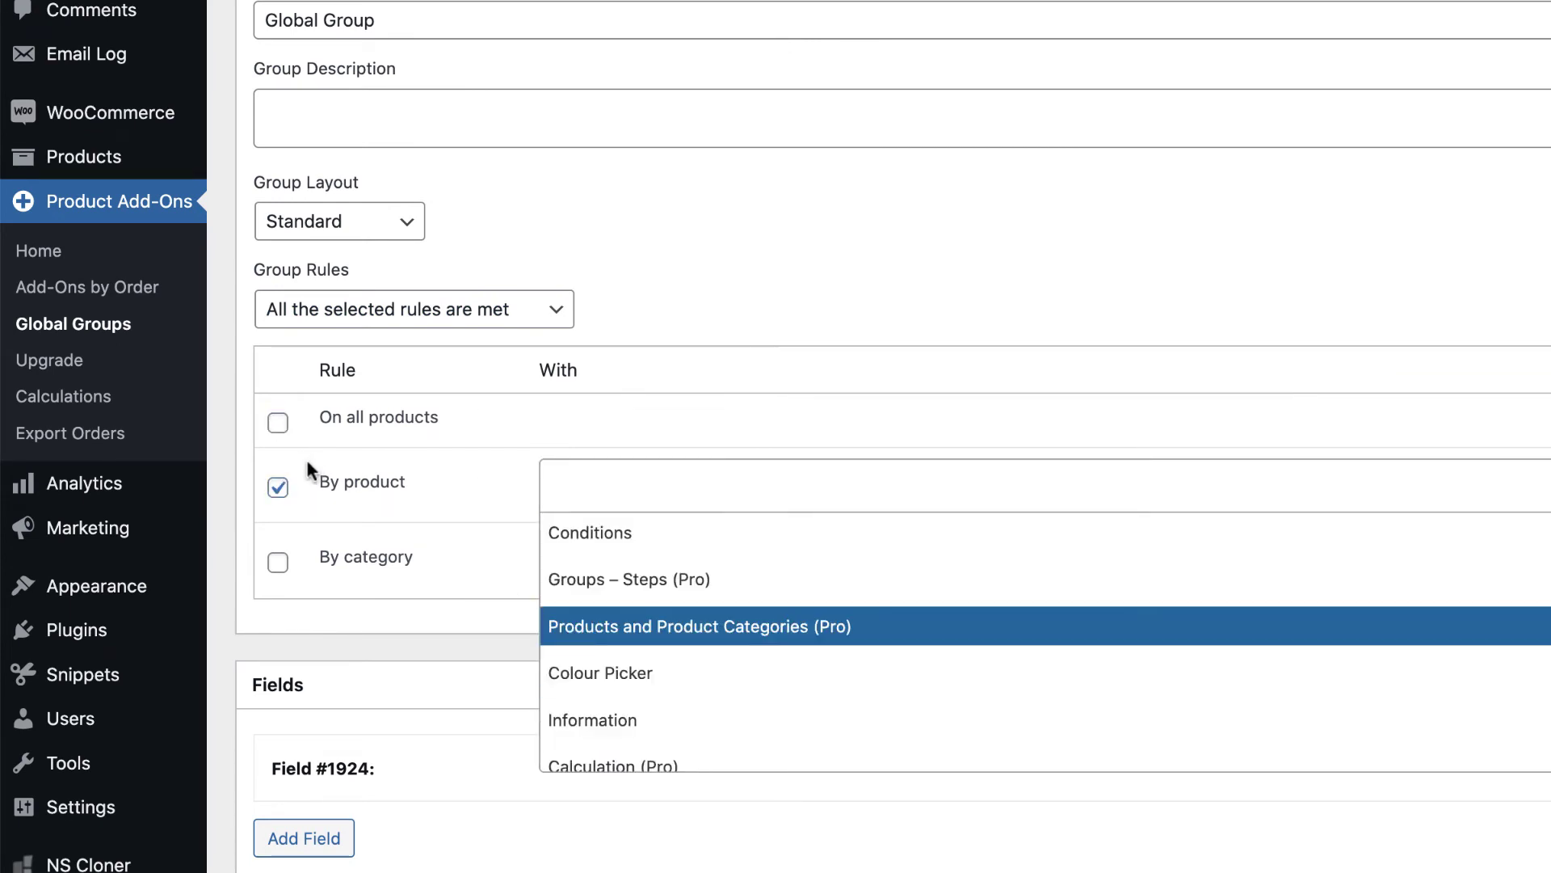
click(281, 490)
click(277, 561)
click(617, 551)
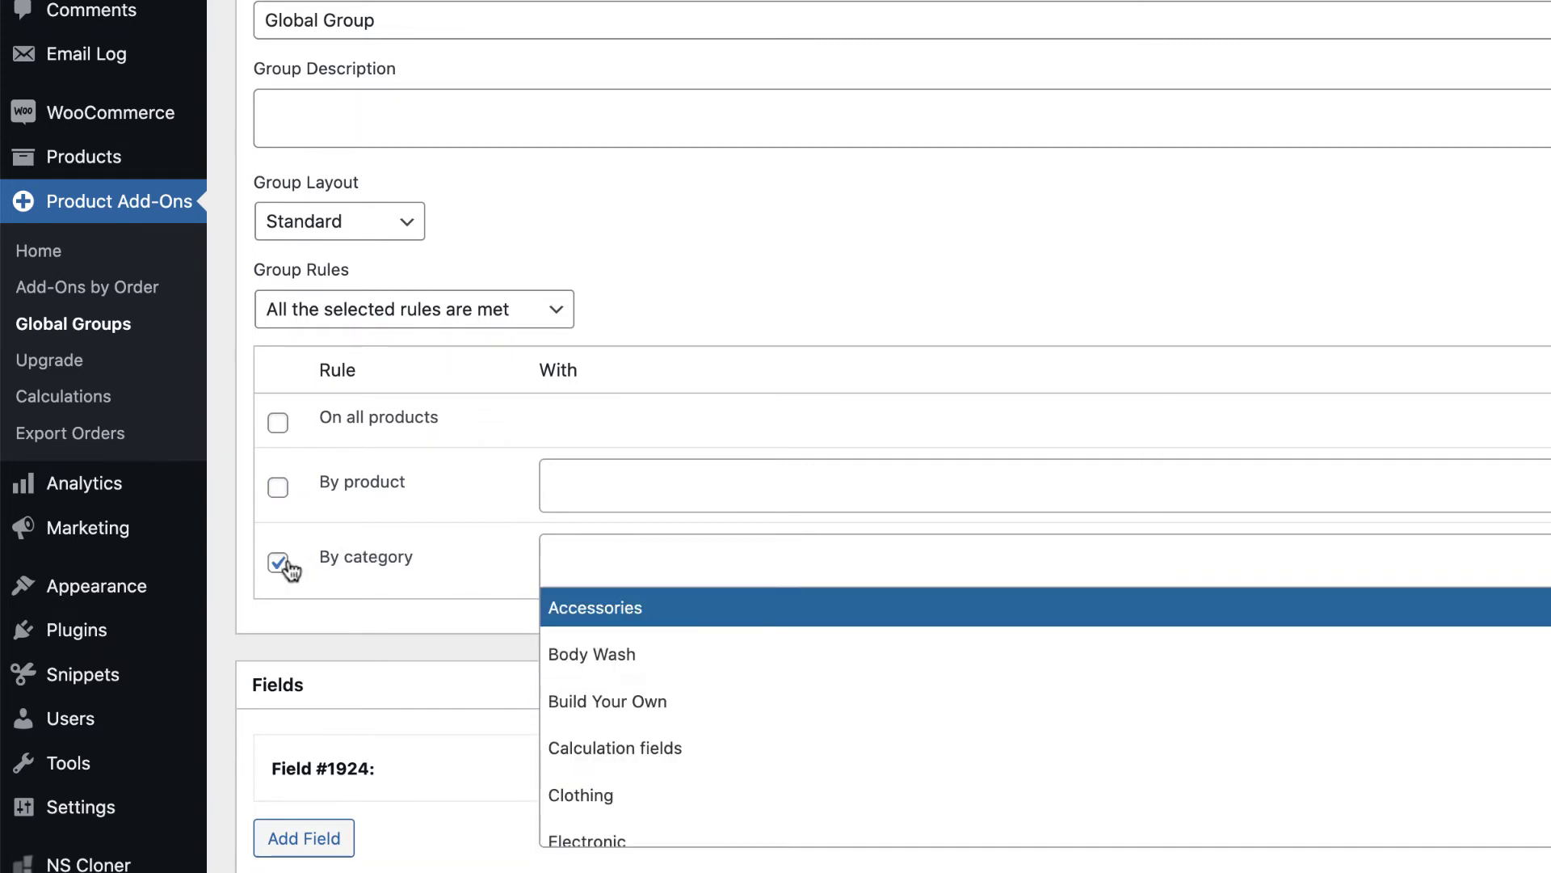
click(376, 645)
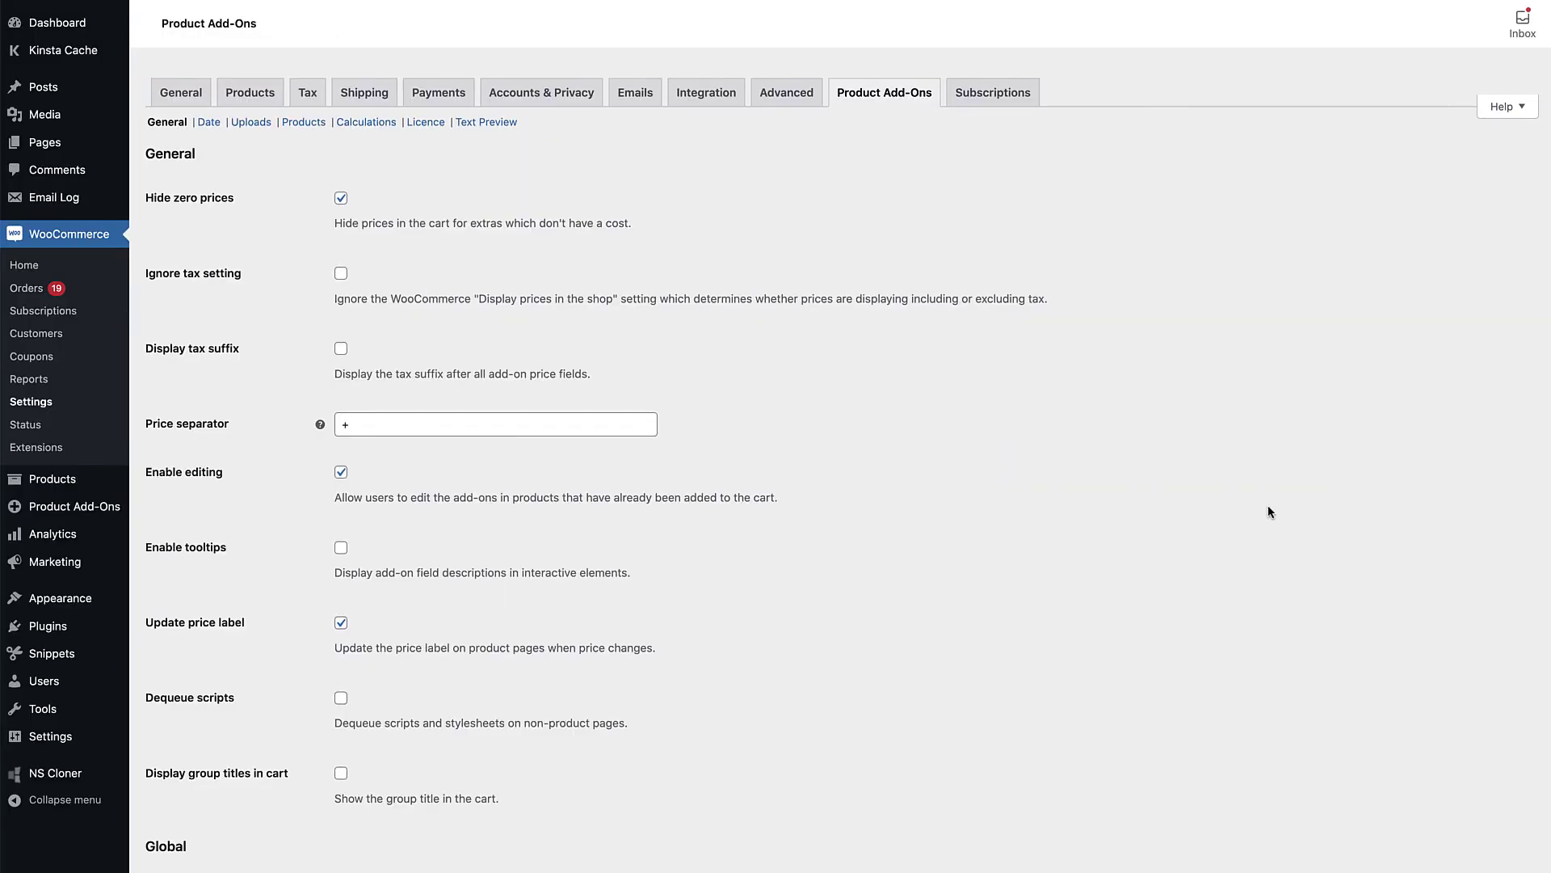
scroll(1268, 511, down, 5)
scroll(1268, 512, up, 5)
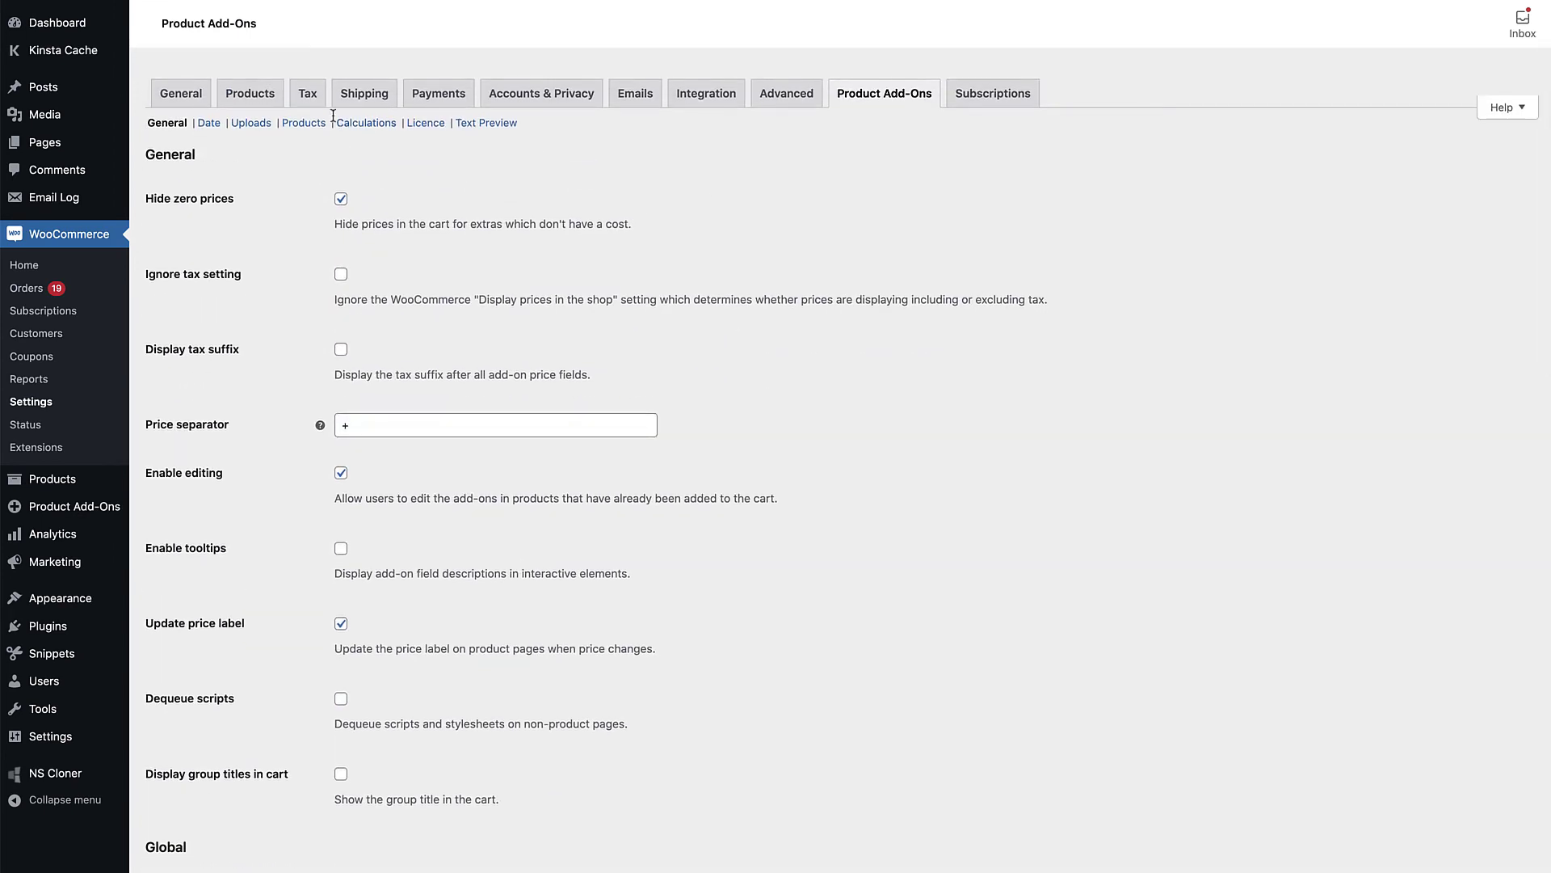
Show the Products then Calculations sections of the Product Add-Ons settings.
click(305, 125)
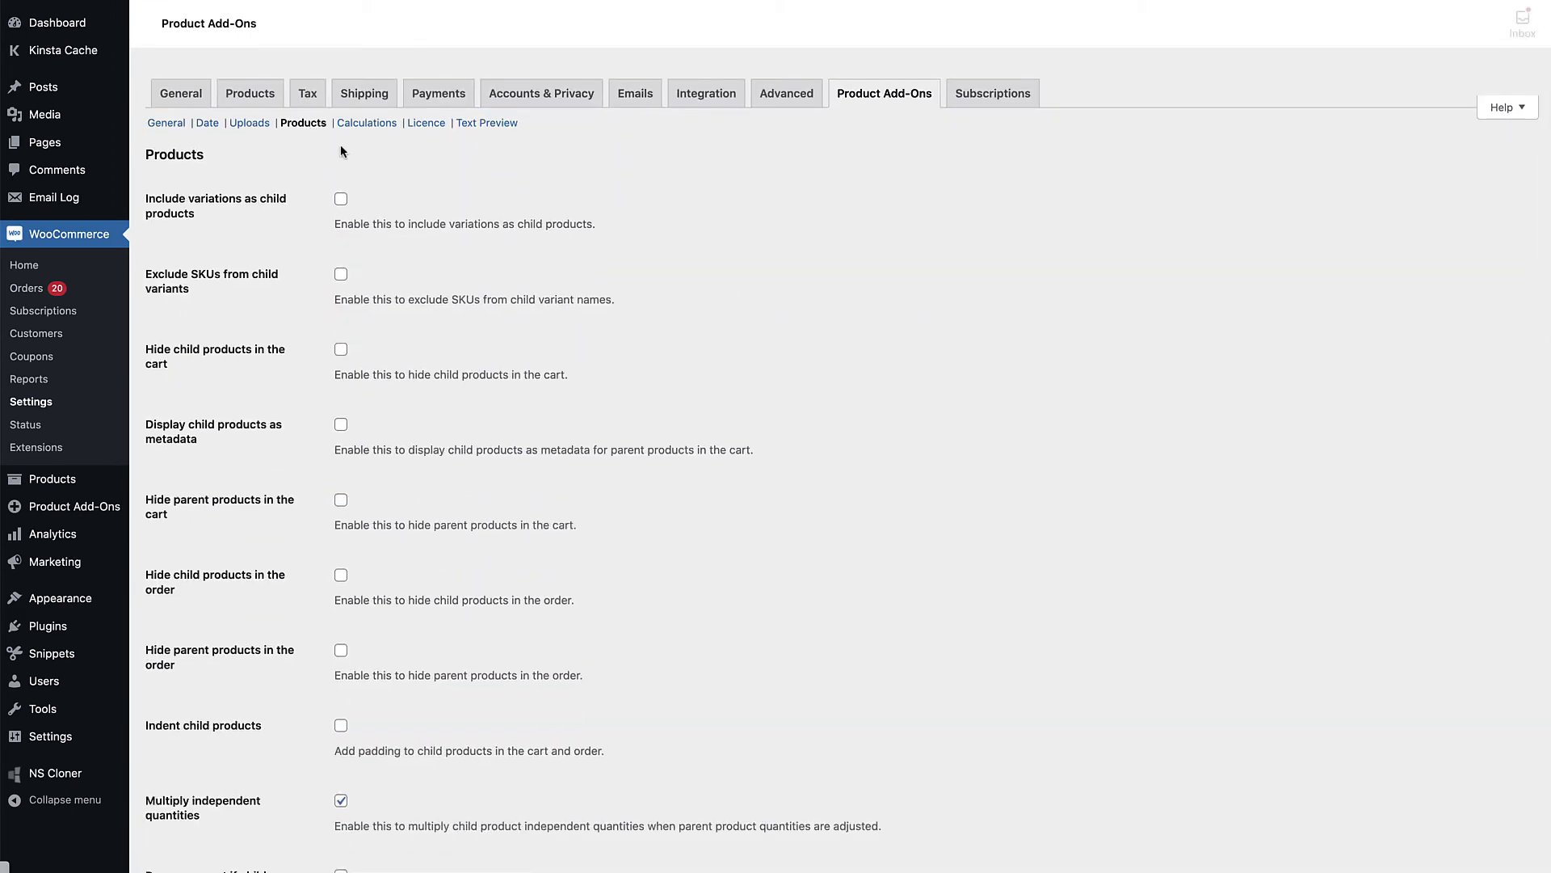
click(364, 123)
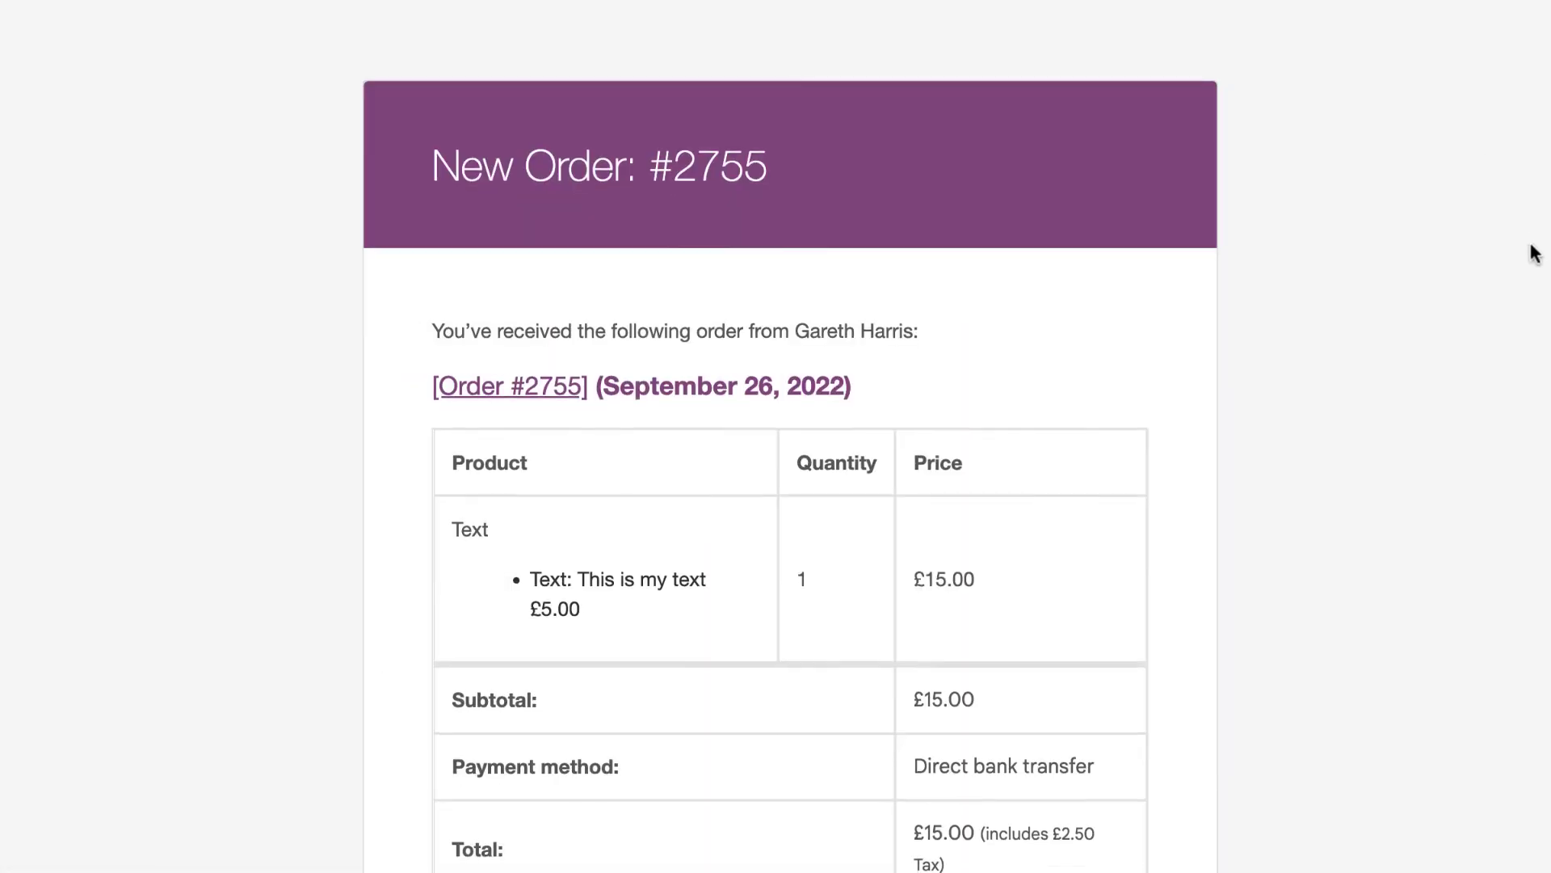
scroll(1534, 252, down, 3)
scroll(1534, 252, up, 3)
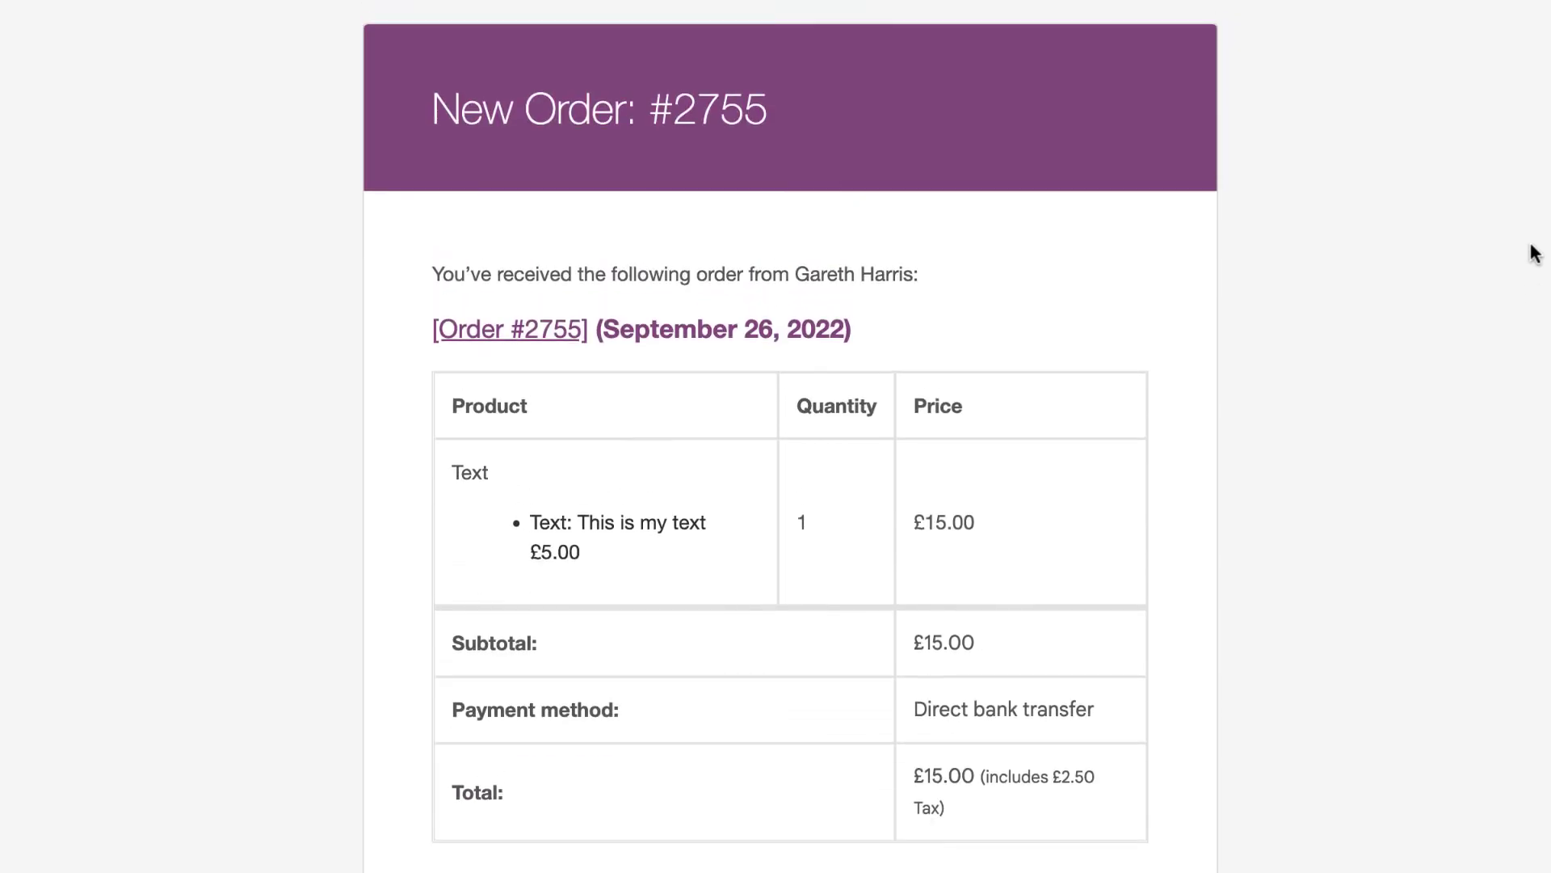
scroll(1533, 252, up, 1)
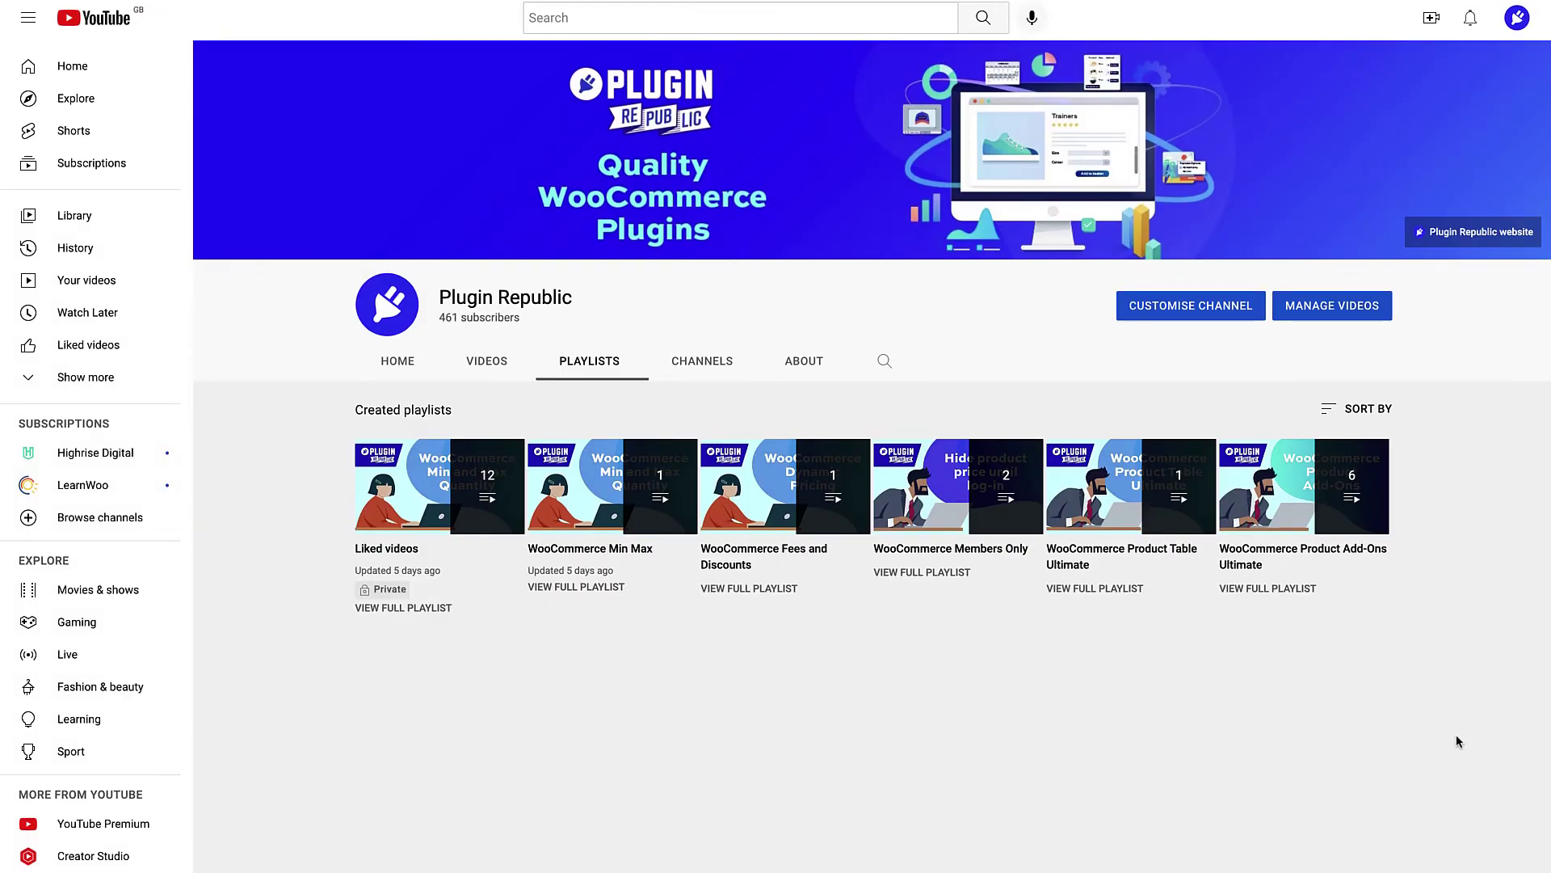
mouse_move(1302, 486)
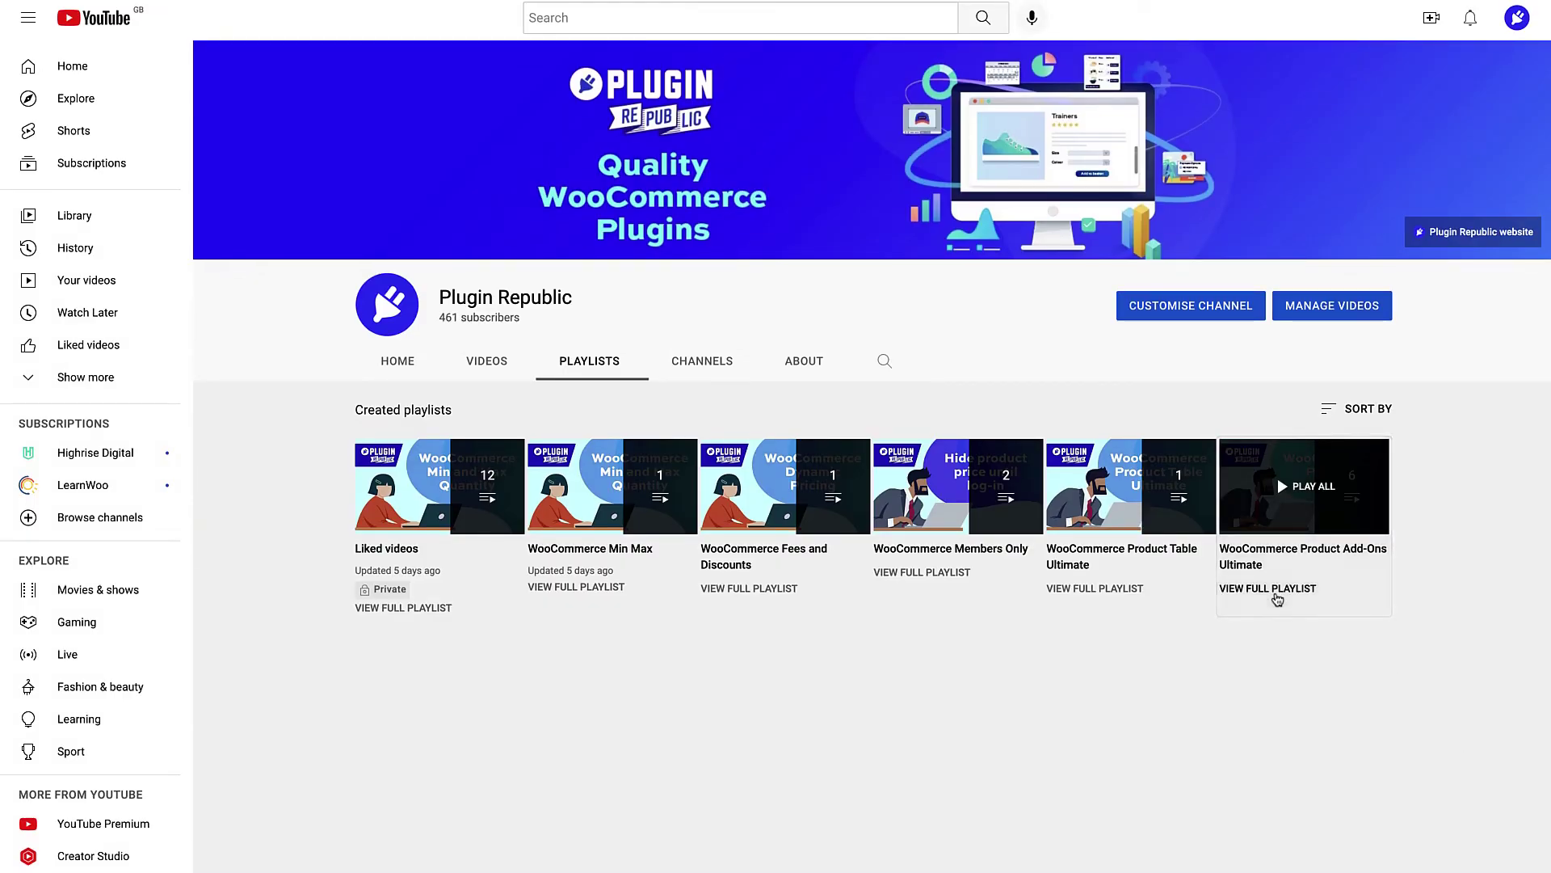
View the full WooCommerce Product Add-Ons Ultimate playlist.
click(1271, 589)
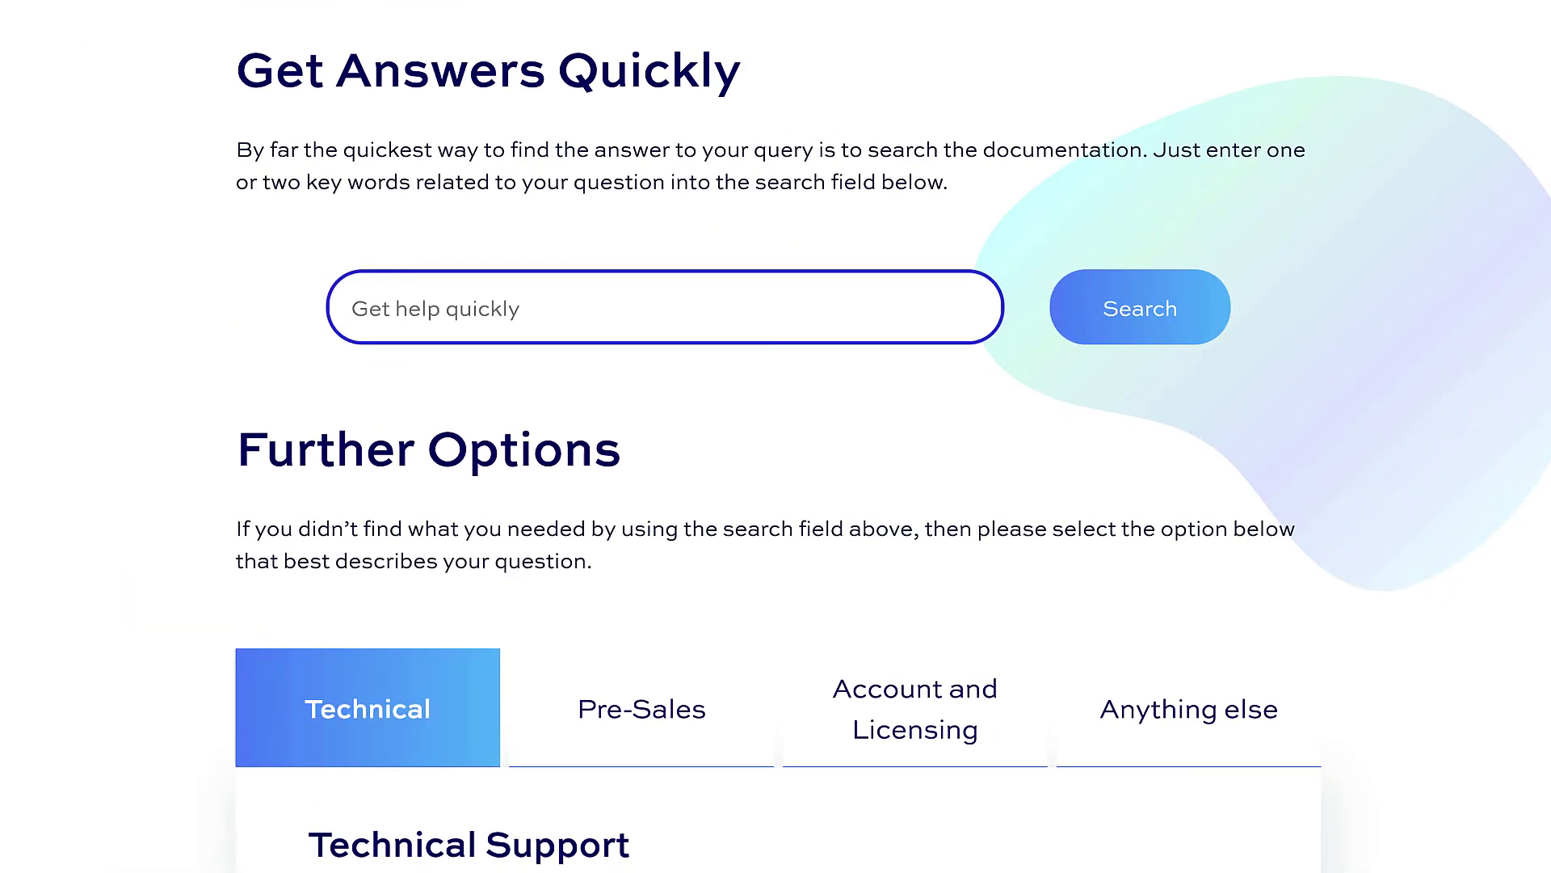
scroll(776, 436, down, 4)
scroll(775, 437, down, 4)
scroll(776, 436, down, 5)
scroll(776, 437, up, 3)
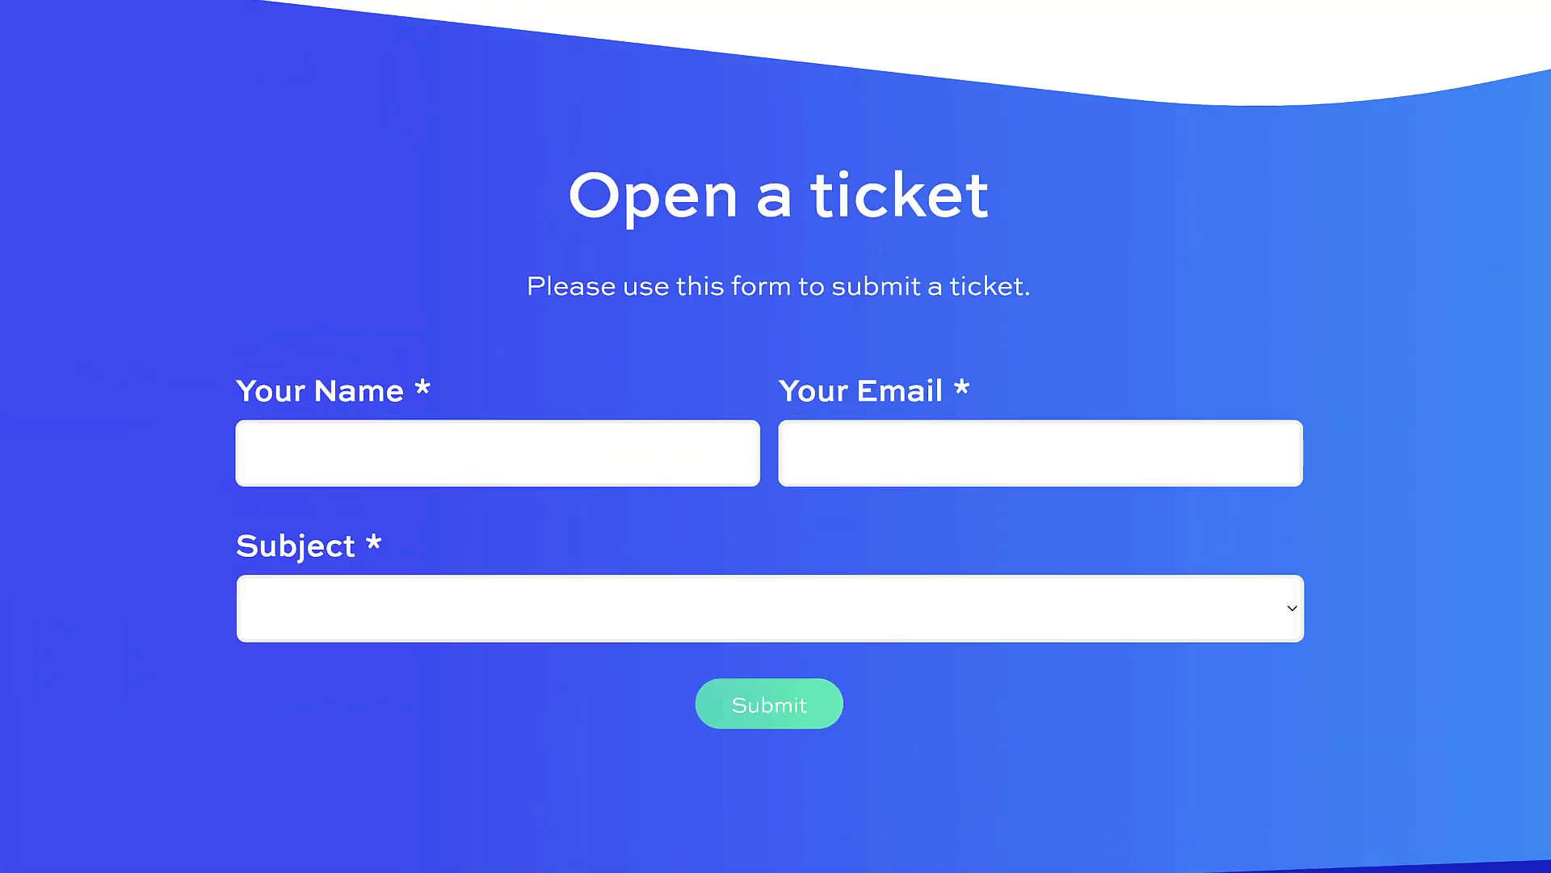